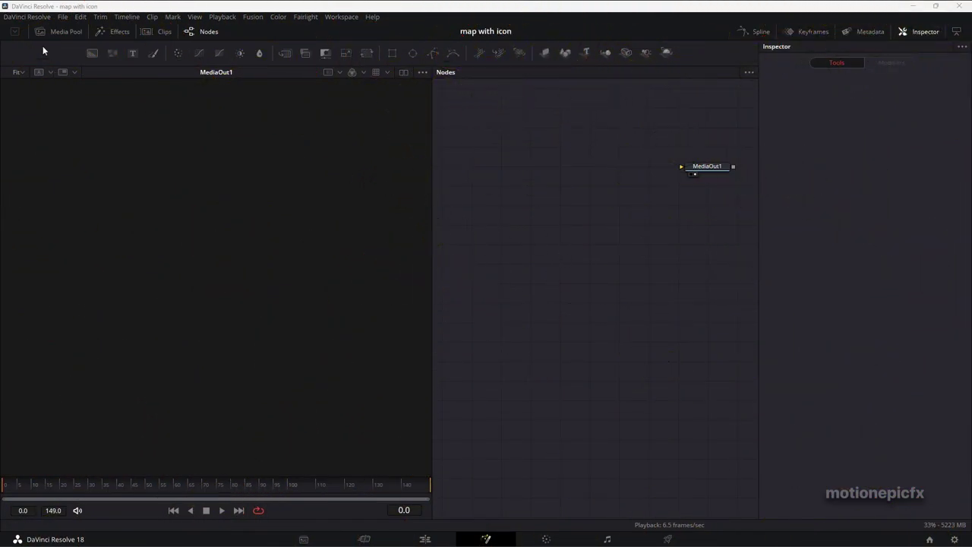
Add the map image 15441003.jpg from the media pool to the node graph and display it in the viewer
click(57, 32)
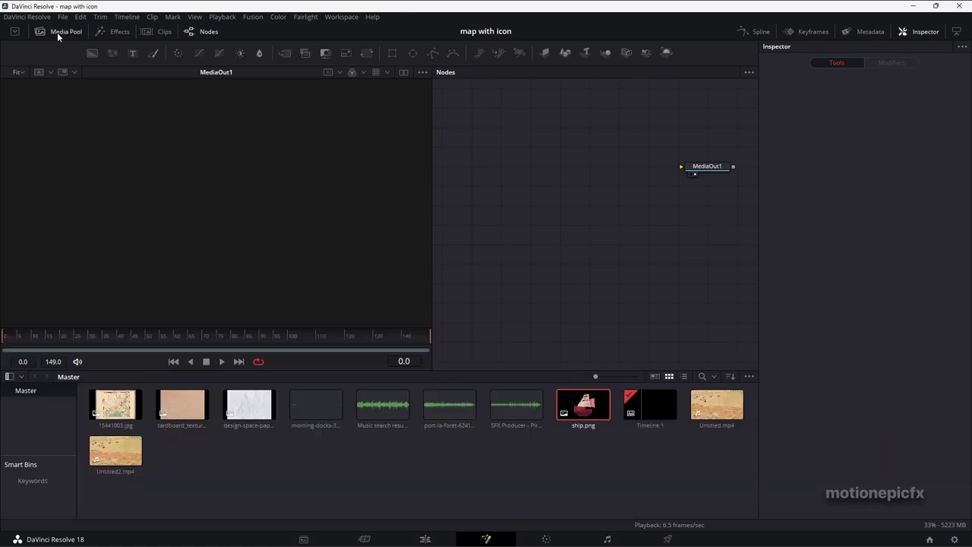
drag(116, 404, 541, 185)
click(61, 31)
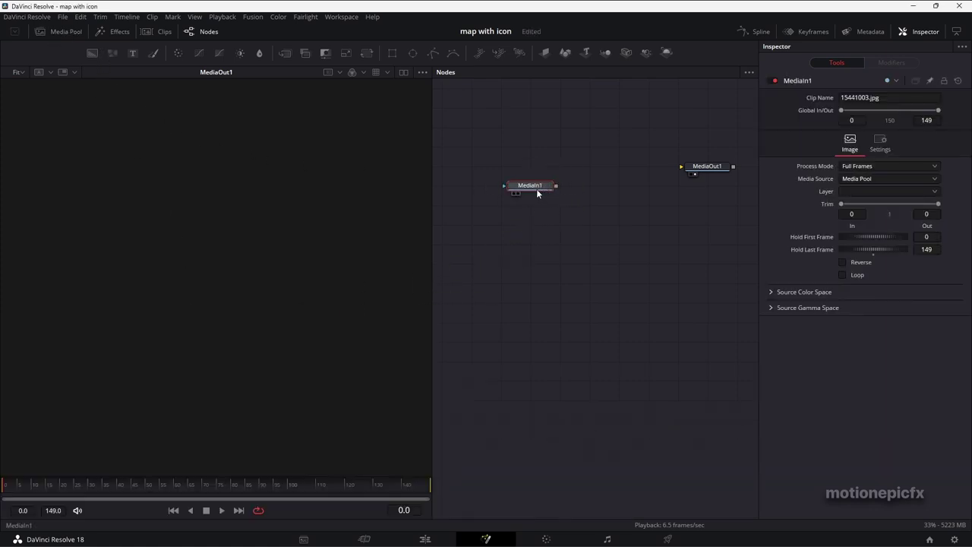
key(1)
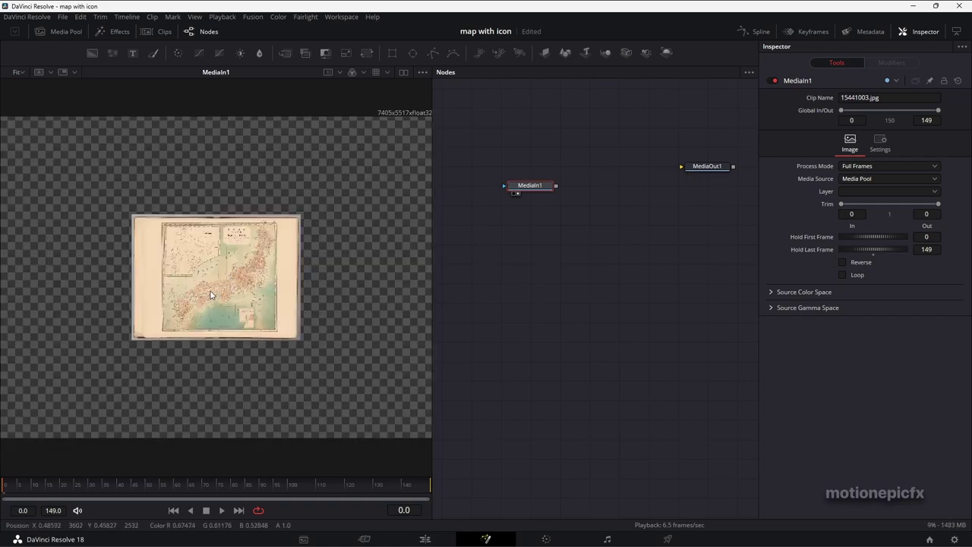
scroll(212, 291, up, 1)
scroll(213, 294, up, 2)
scroll(212, 294, down, 3)
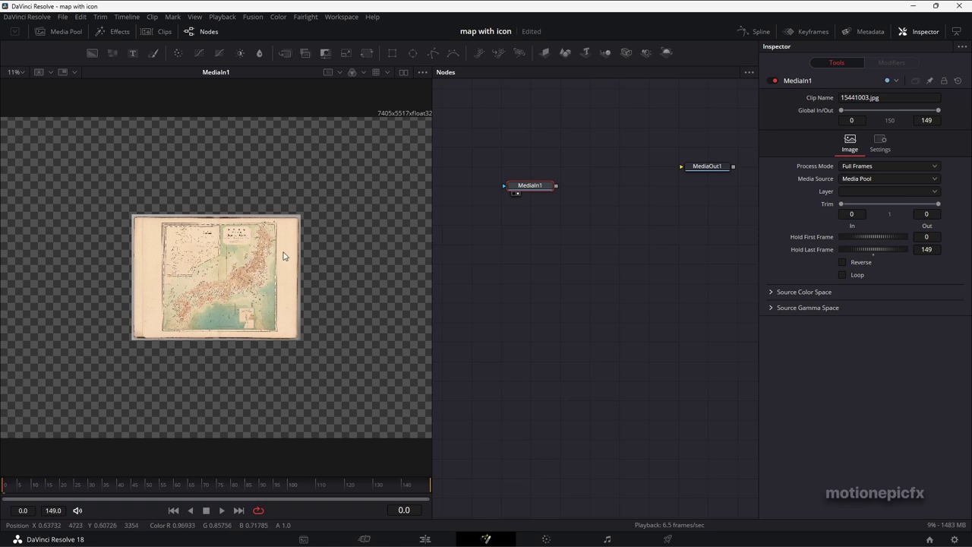
drag(358, 185, 319, 191)
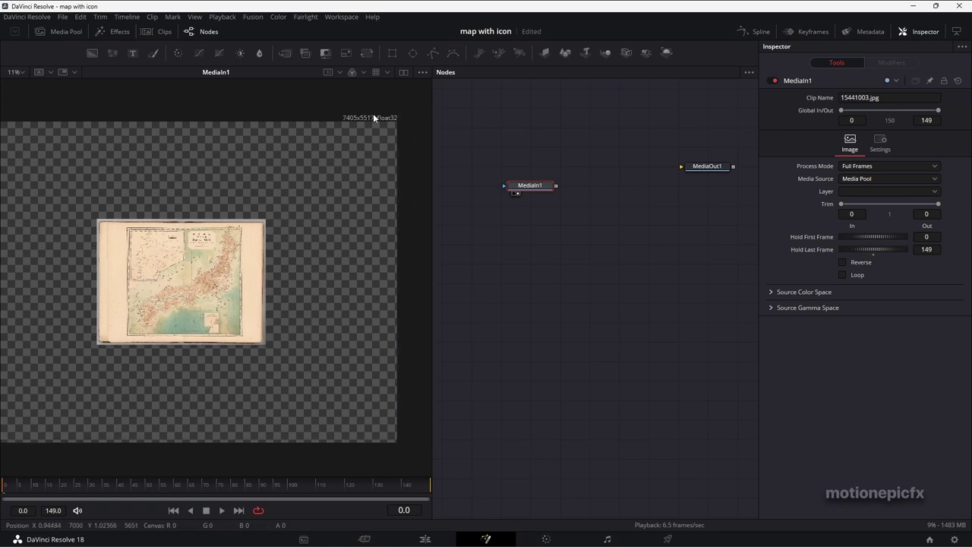
Add a Crop node after the map image's node, line both up with MediaOut1 and display the crop in the viewer
drag(531, 184, 503, 164)
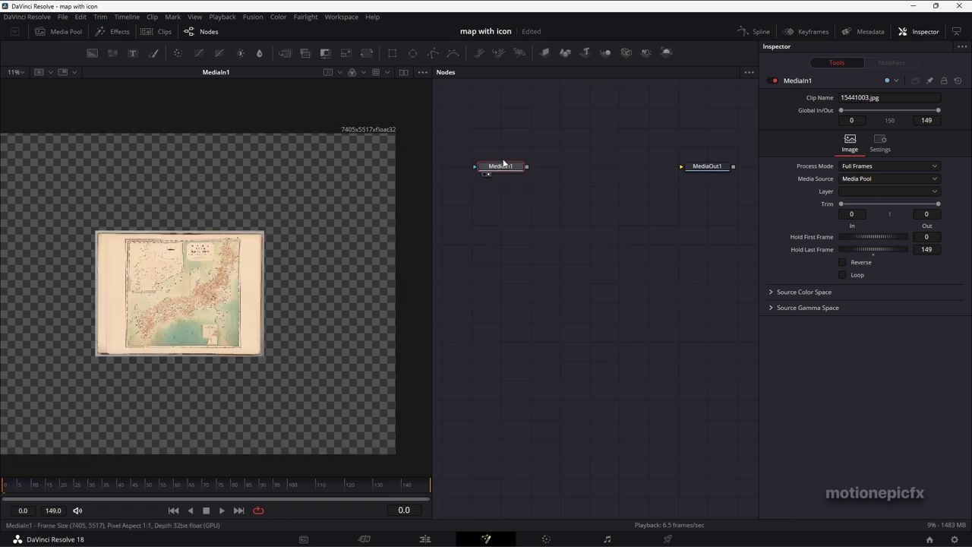
key(shift+space)
text(crp)
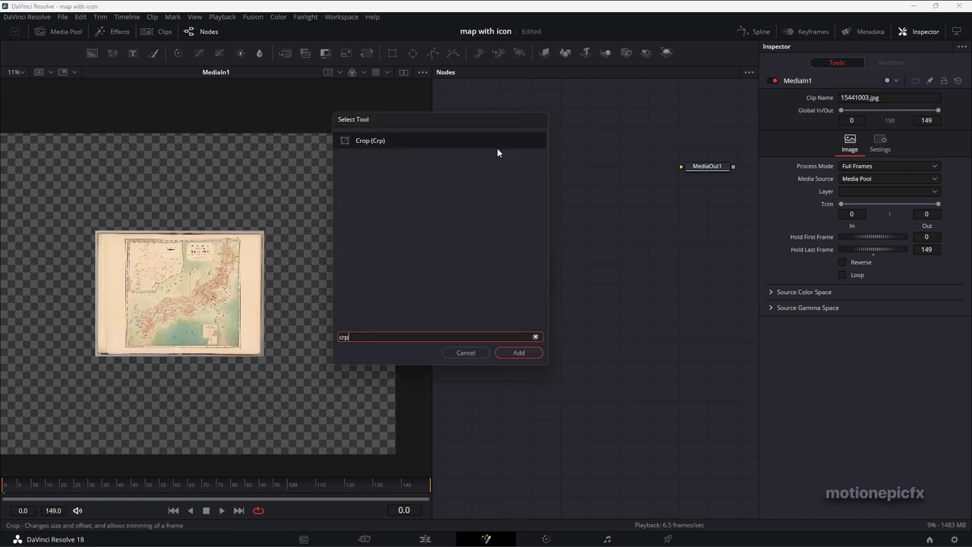
click(519, 352)
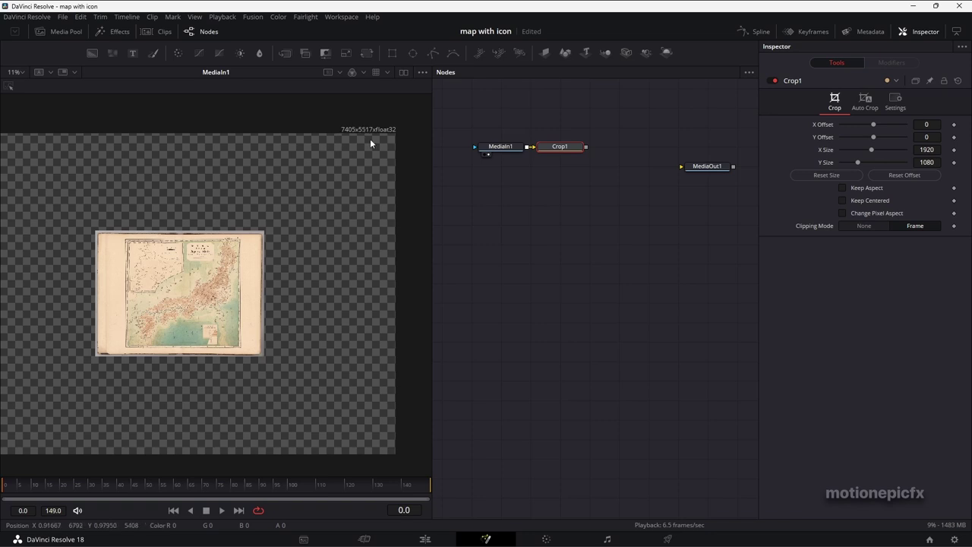
drag(477, 170, 563, 175)
click(562, 175)
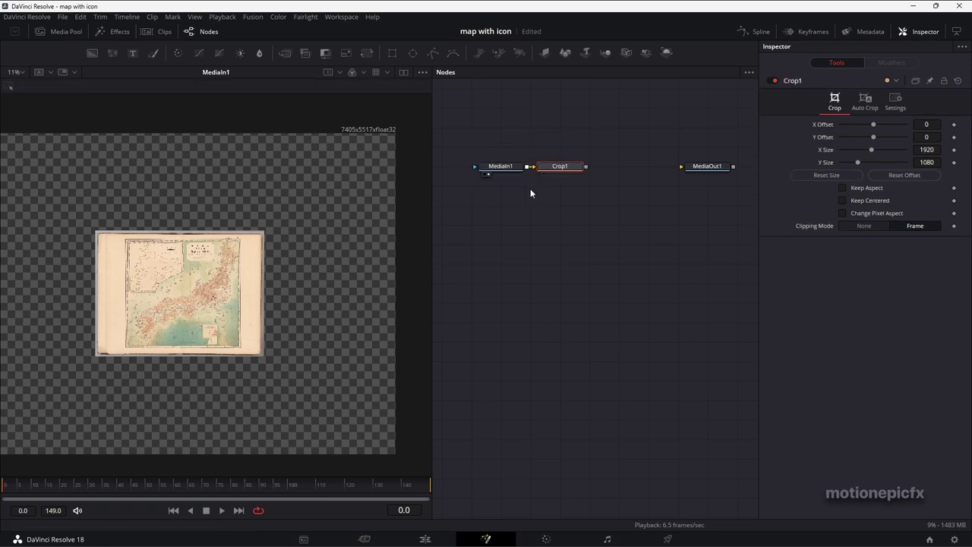
key(1)
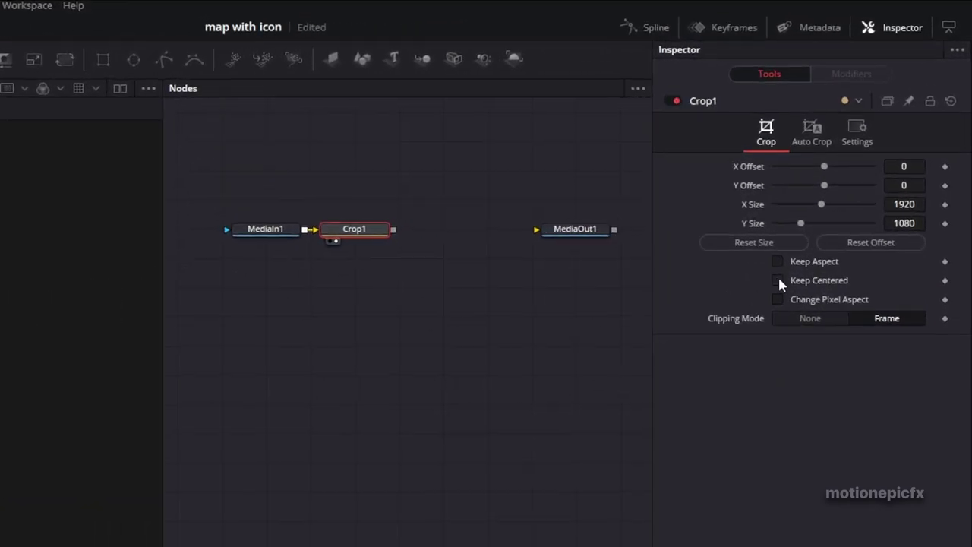
Keep the map crop centered and set its X Size to 2097 and Y Size to 1549
click(777, 280)
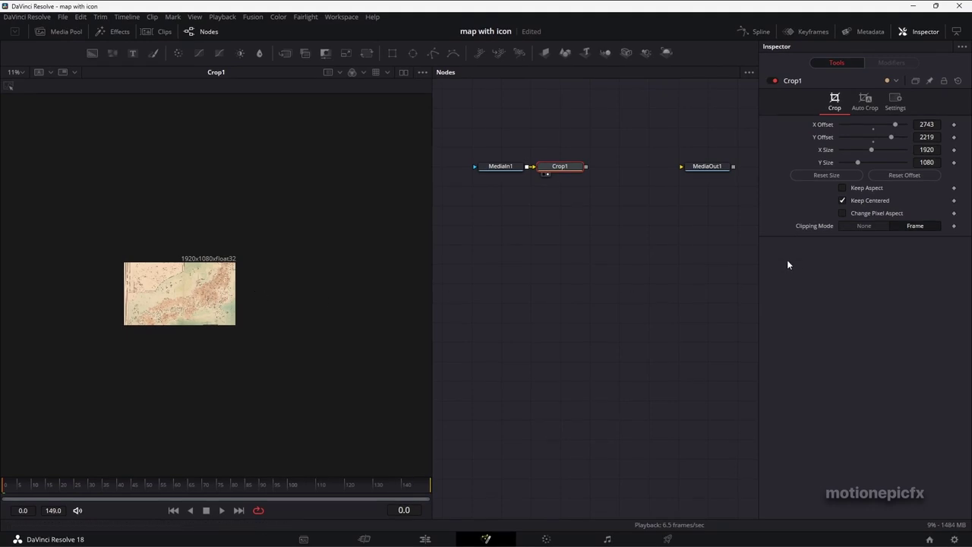
scroll(186, 293, up, 3)
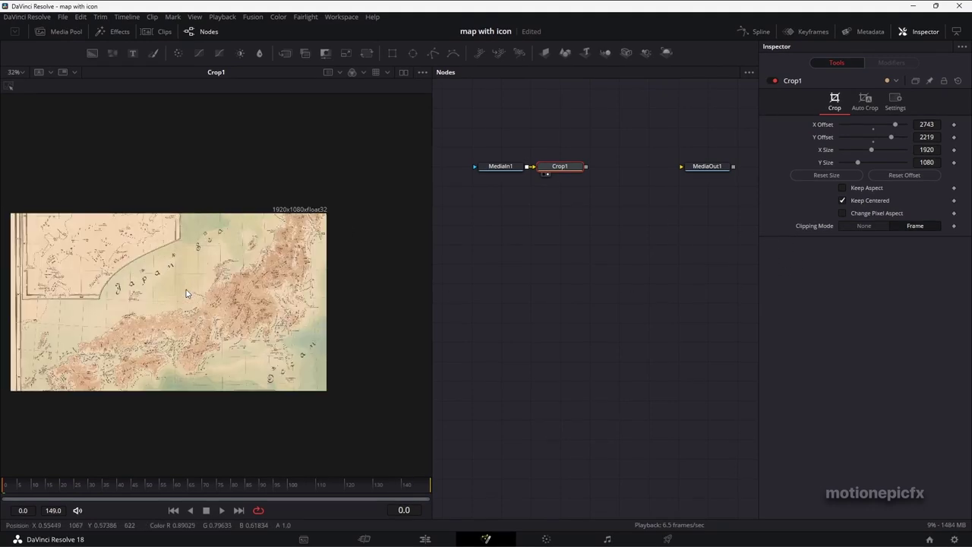
drag(186, 293, 227, 283)
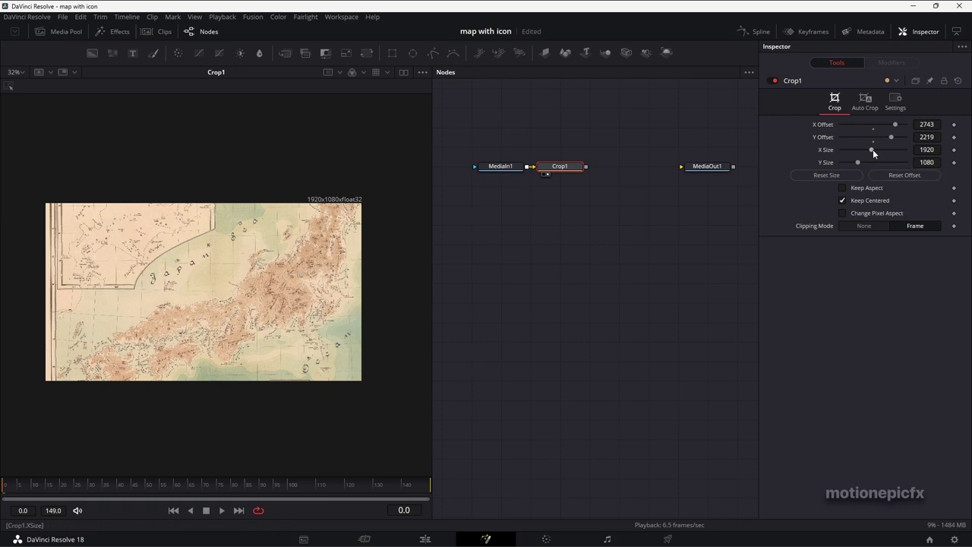
drag(873, 151, 867, 162)
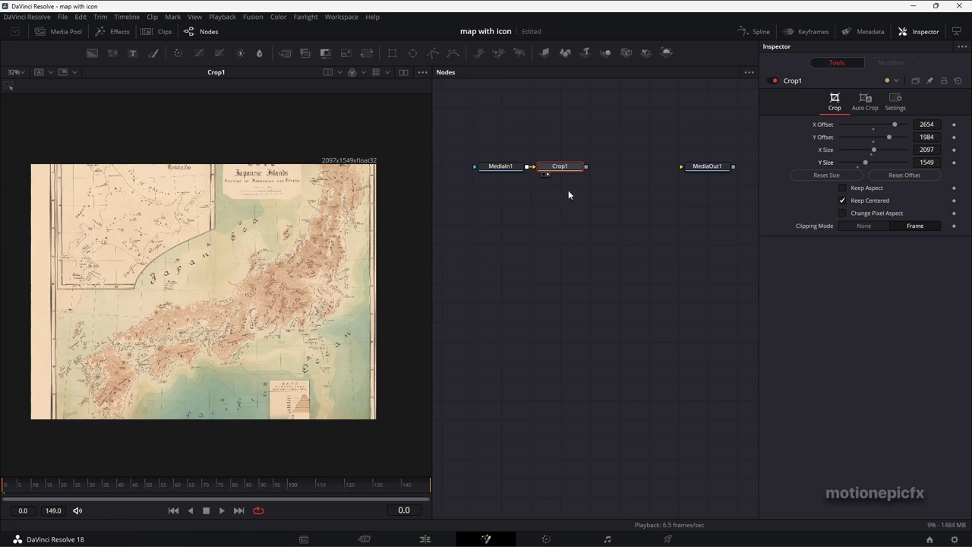
Add an Image Plane 3D node after the map's Crop node and display it in the viewer
key(shift+space)
text(crp)
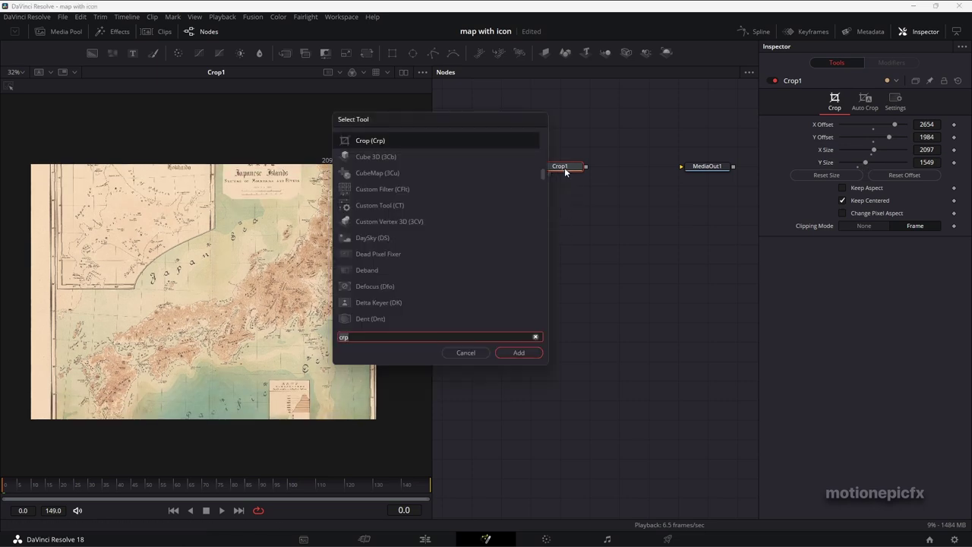
key(BackSpace)
key(BackSpace)
key(BackSpace)
text(image)
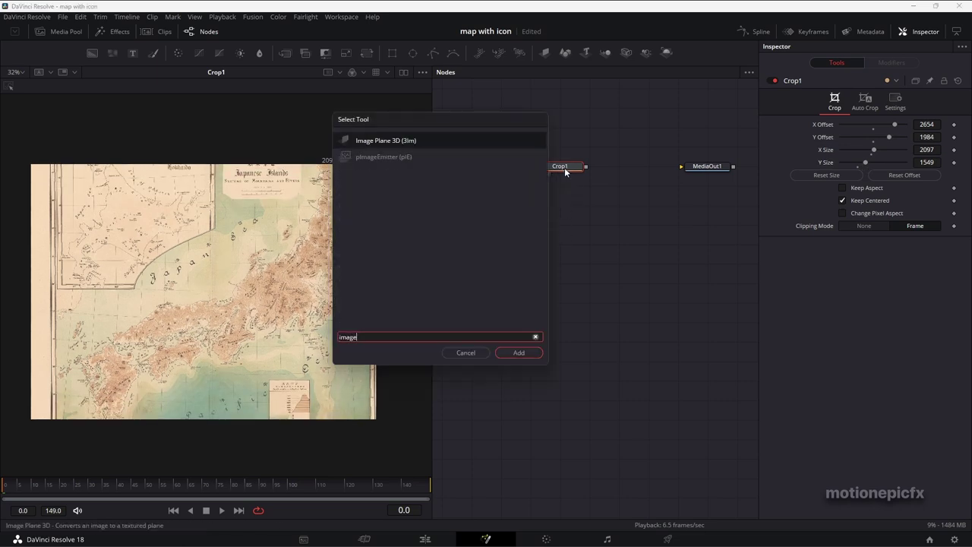
key(Return)
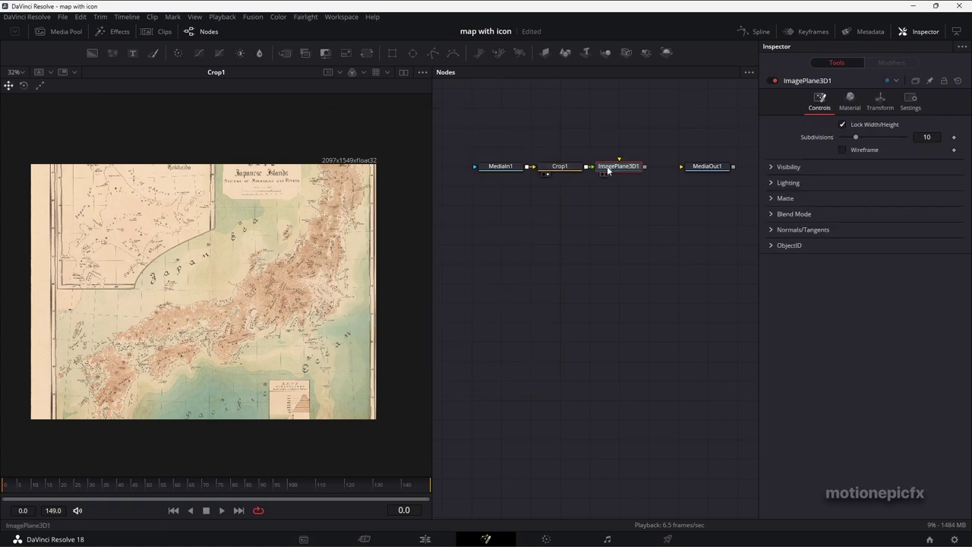
drag(622, 170, 243, 243)
scroll(295, 274, down, 2)
scroll(294, 270, down, 4)
scroll(259, 275, up, 1)
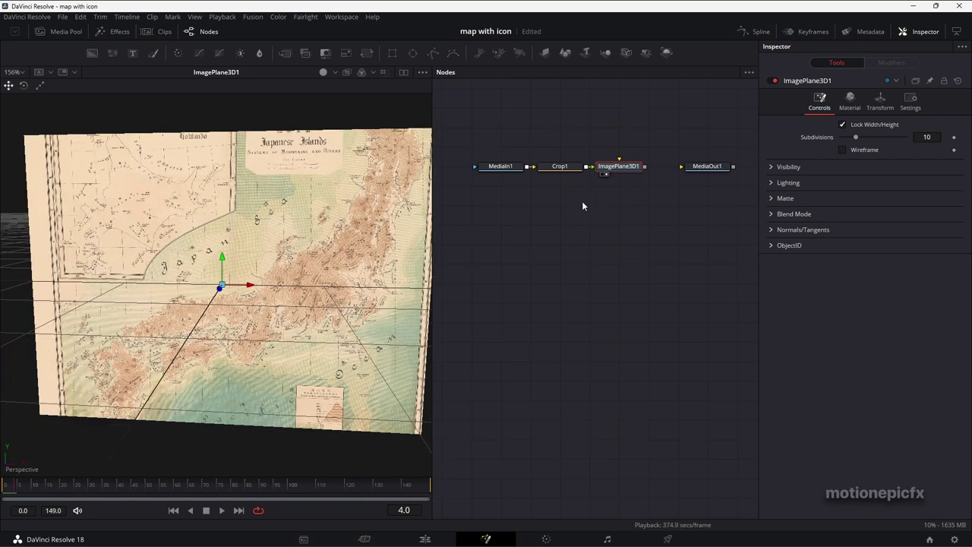
Add ship.png from the media pool as a separate node below the map chain, display it in the viewer and save the project
click(583, 206)
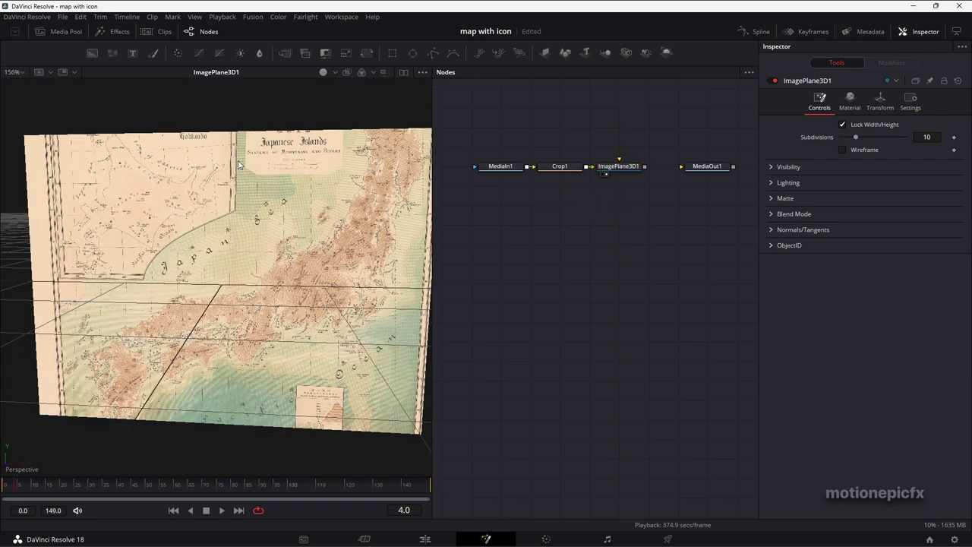
click(64, 31)
drag(584, 404, 486, 227)
click(64, 31)
drag(414, 229, 282, 225)
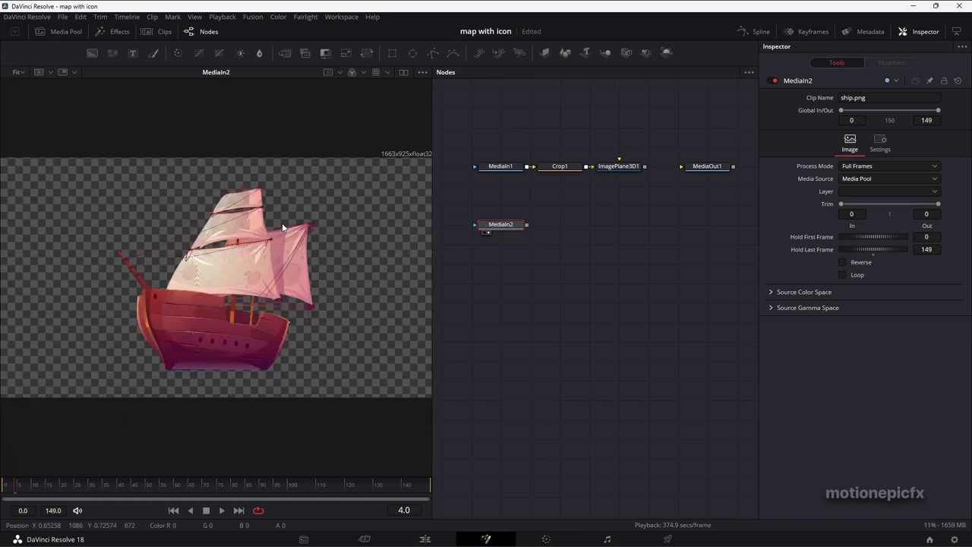
key(ctrl+s)
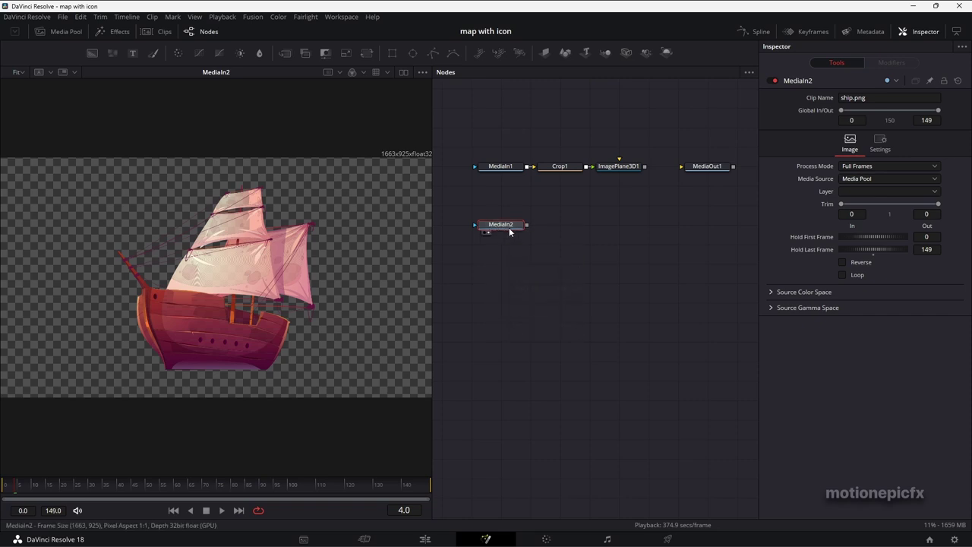
Rename the map image's MediaIn1 node as map
mouse_move(503, 230)
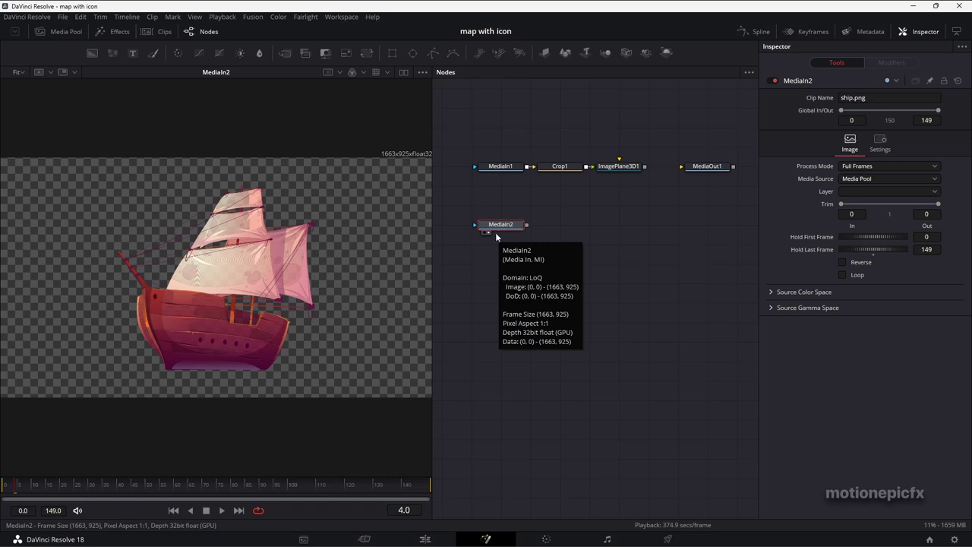
right_click(496, 167)
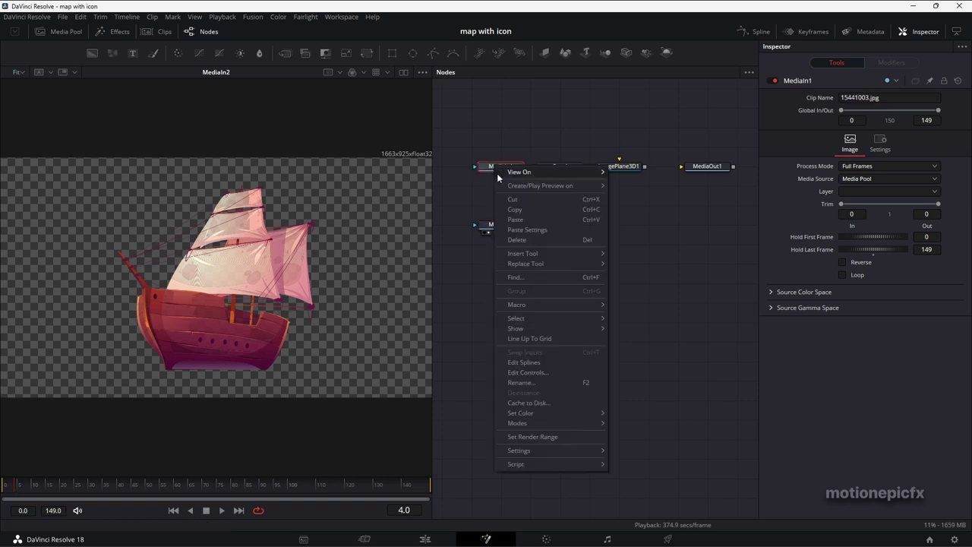
click(528, 382)
text(map)
key(Return)
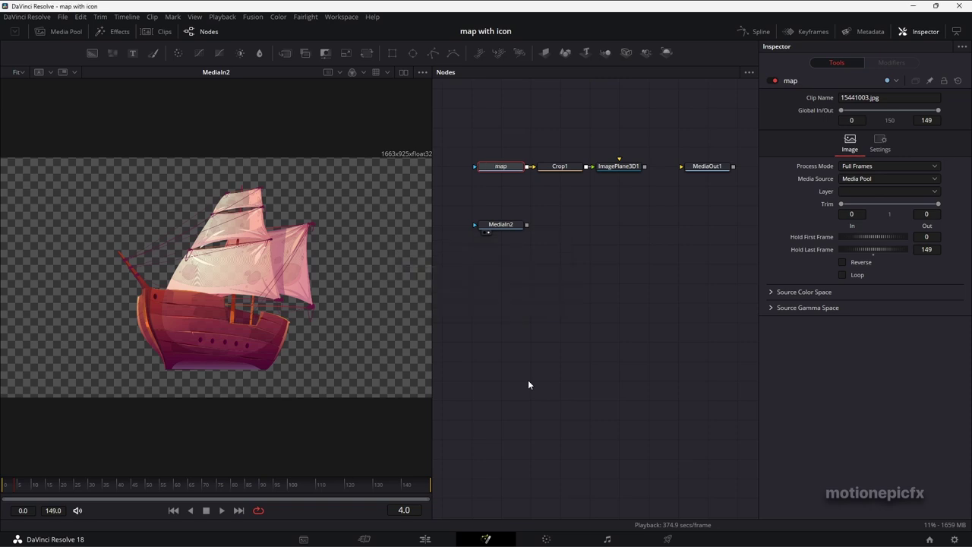
Rename the ship image's MediaIn2 node as ship
right_click(506, 227)
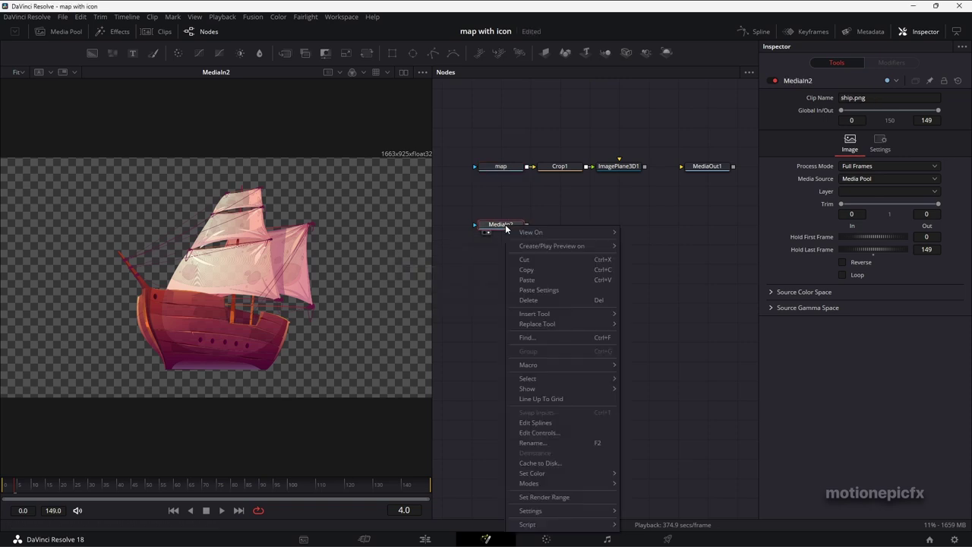
click(541, 444)
text(ship)
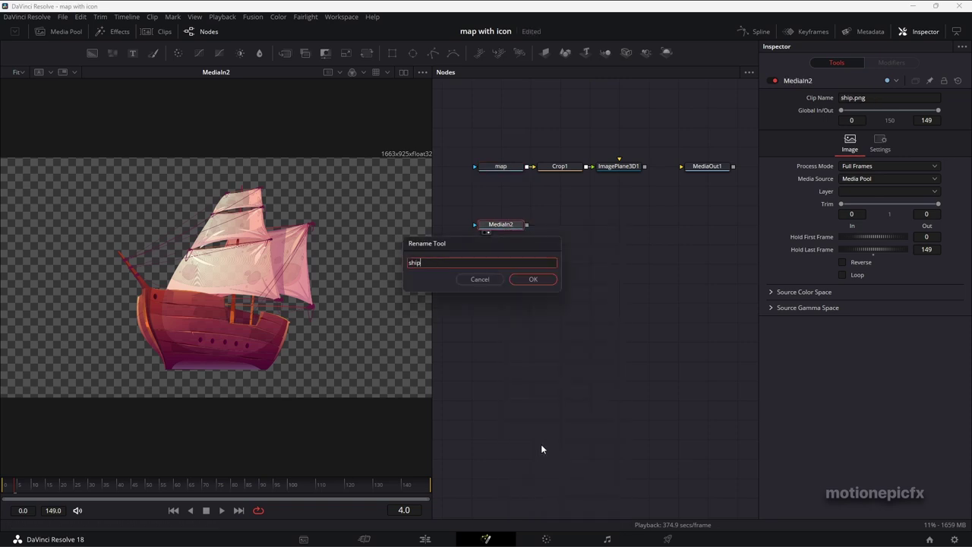
key(Return)
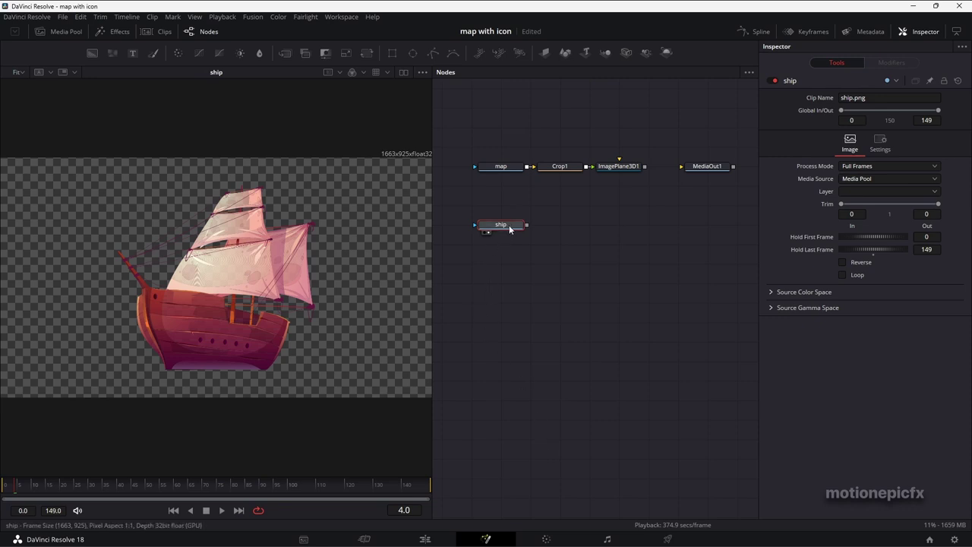
Add a Crop node after the ship node, display it, and crop the ship centered to X Size 807 and Y Size 743
key(shift+space)
text(image)
key(BackSpace)
key(BackSpace)
key(BackSpace)
key(BackSpace)
key(BackSpace)
text(Crop)
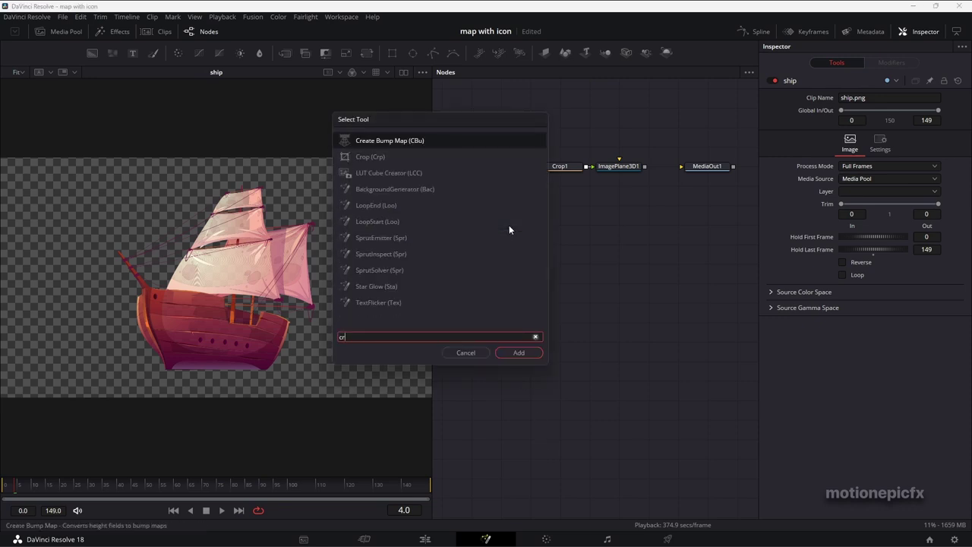
click(518, 354)
drag(560, 226, 201, 257)
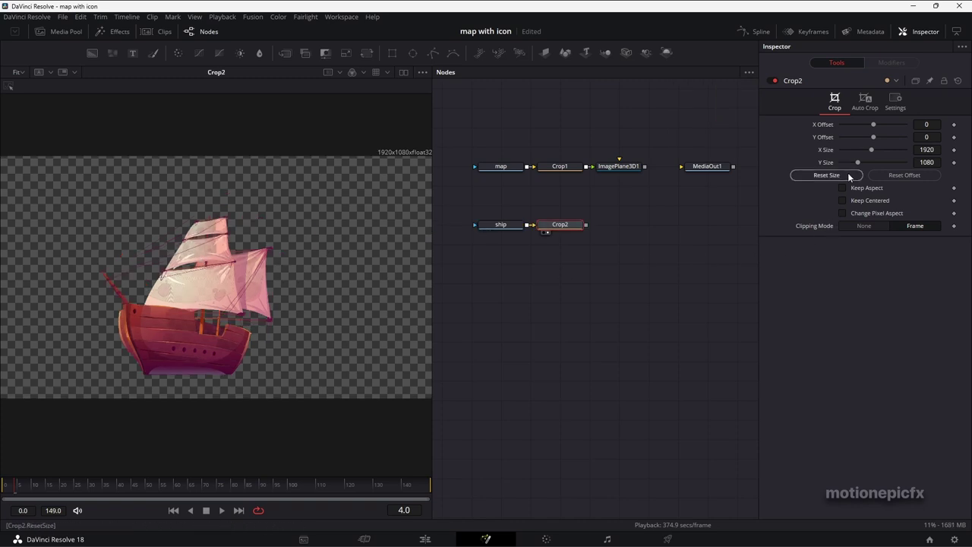
click(843, 201)
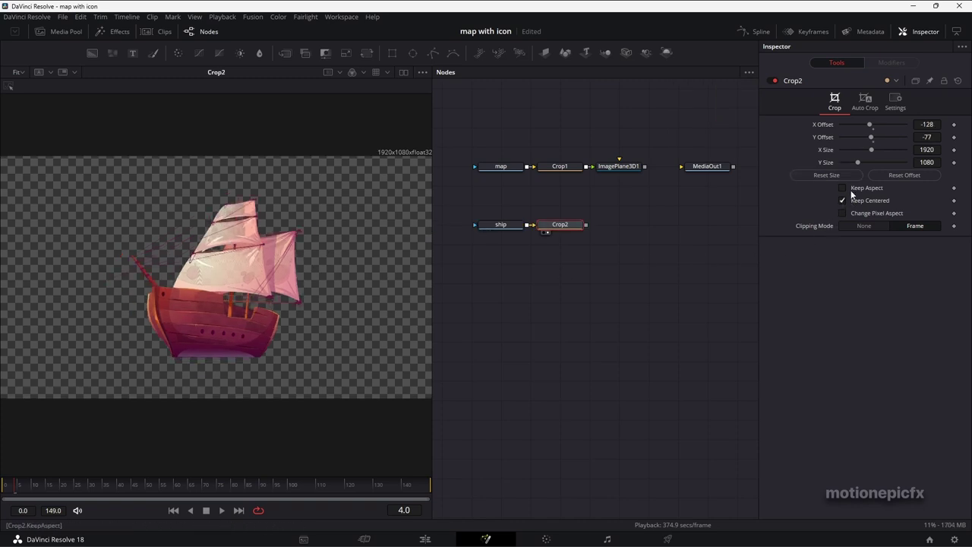
drag(872, 151, 854, 150)
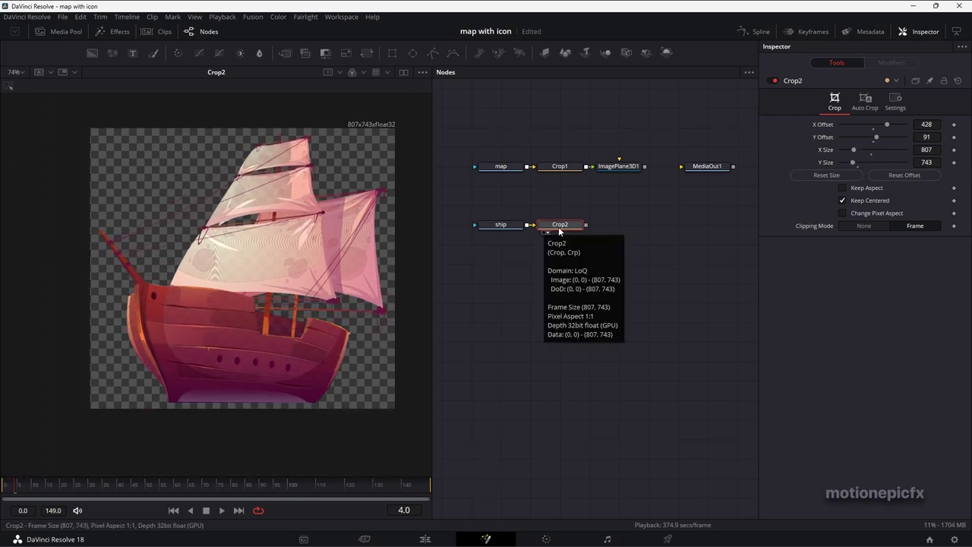
Add an Image Plane 3D node after the ship's Crop node and display it in the viewer
key(shift+space)
text(Crop)
key(BackSpace)
key(BackSpace)
key(BackSpace)
key(BackSpace)
text(imag)
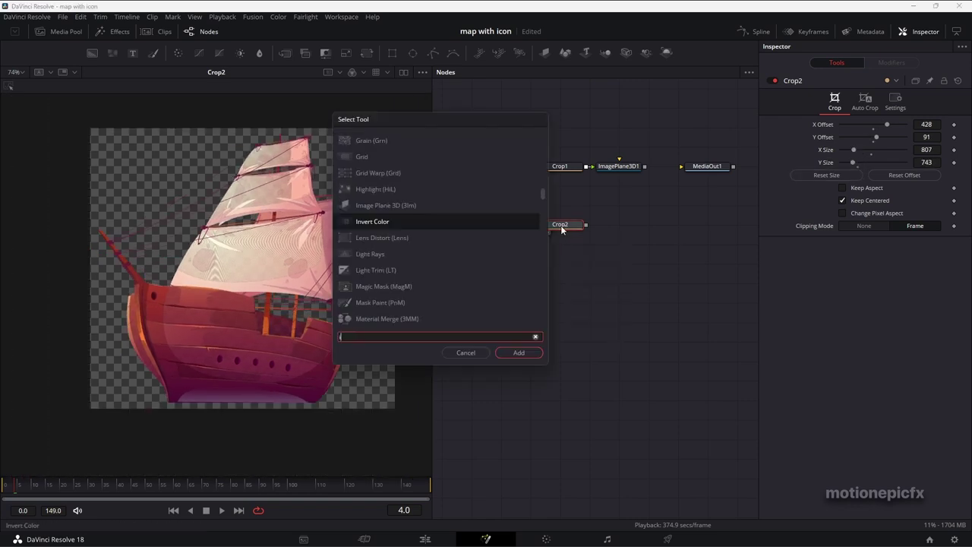
key(Return)
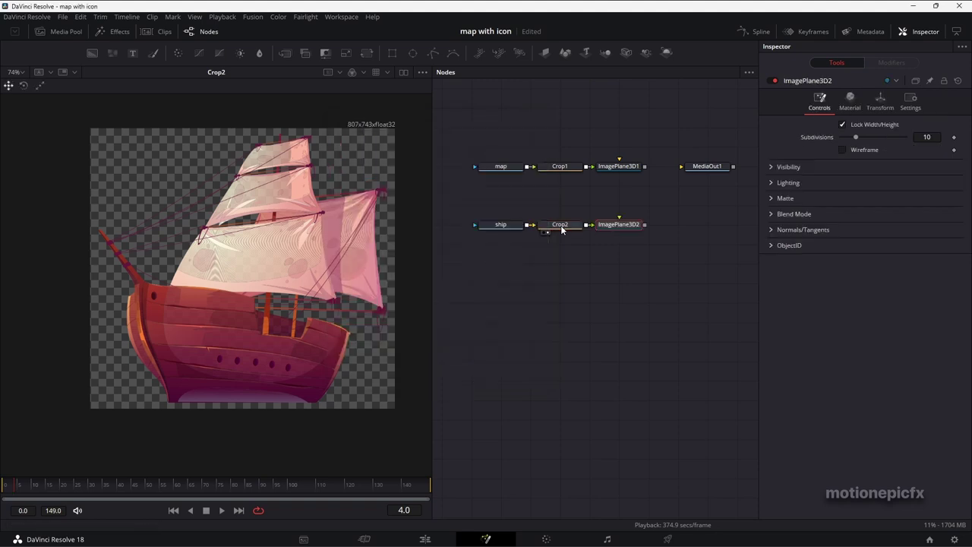
drag(623, 226, 279, 179)
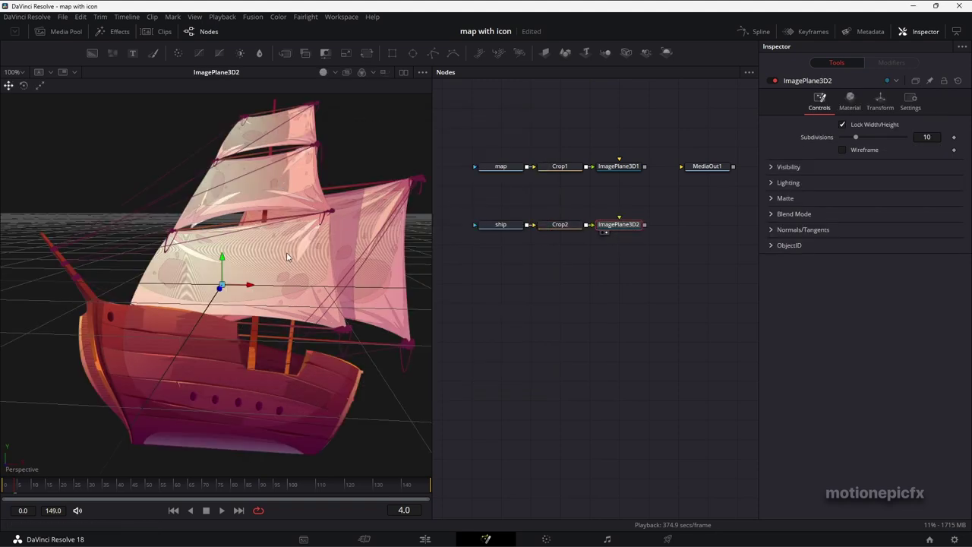
scroll(287, 256, down, 3)
Combine the ship's and the map's image planes in a Merge 3D node placed before MediaOut1
drag(675, 228, 596, 267)
drag(642, 218, 701, 276)
drag(566, 205, 566, 266)
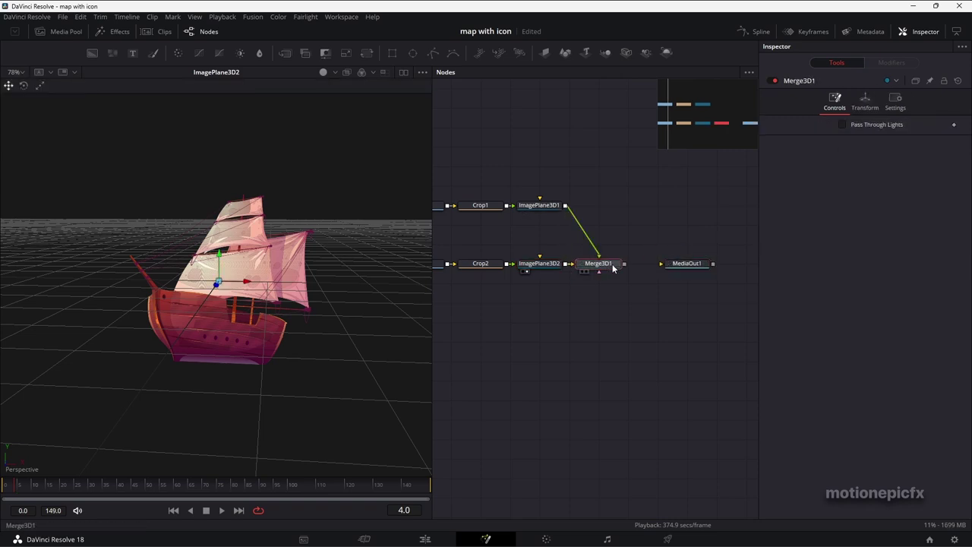
Display the Merge 3D scene in the viewer and set the map image plane's X rotation to -90
key(1)
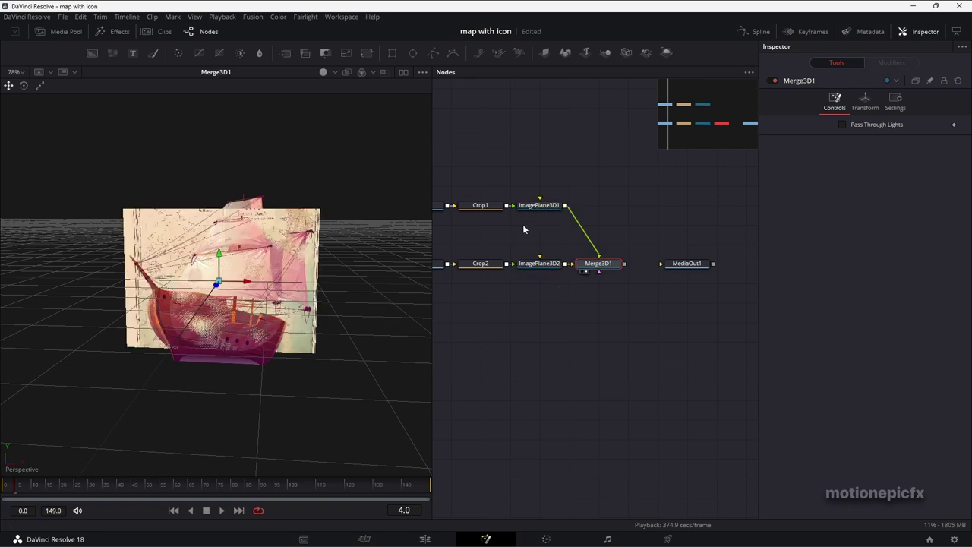
click(539, 209)
drag(531, 225, 556, 245)
click(885, 102)
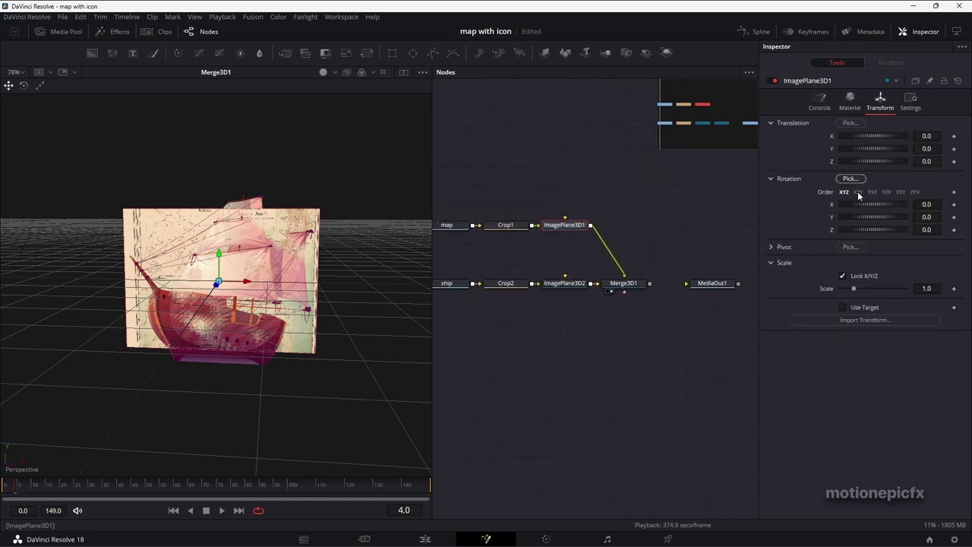
click(921, 204)
key(BackSpace)
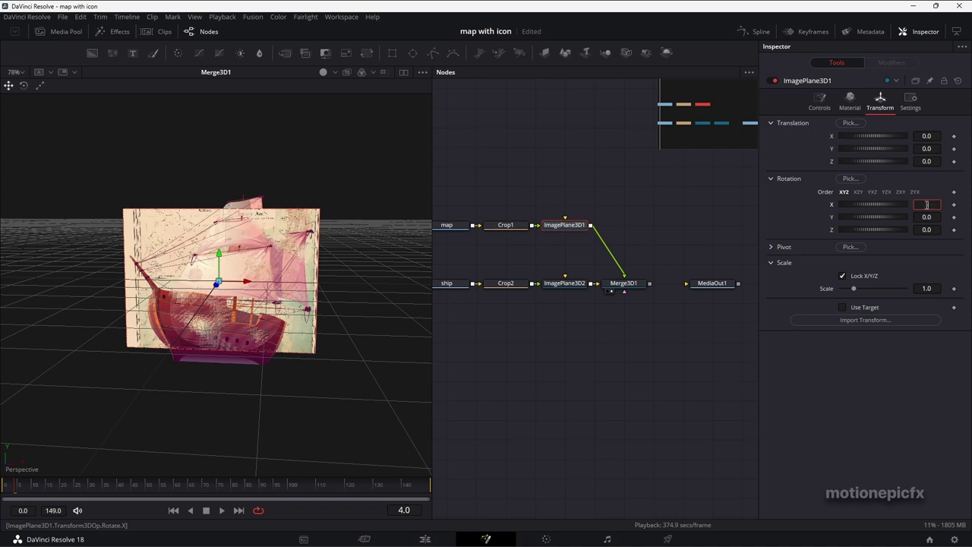
key(Tab)
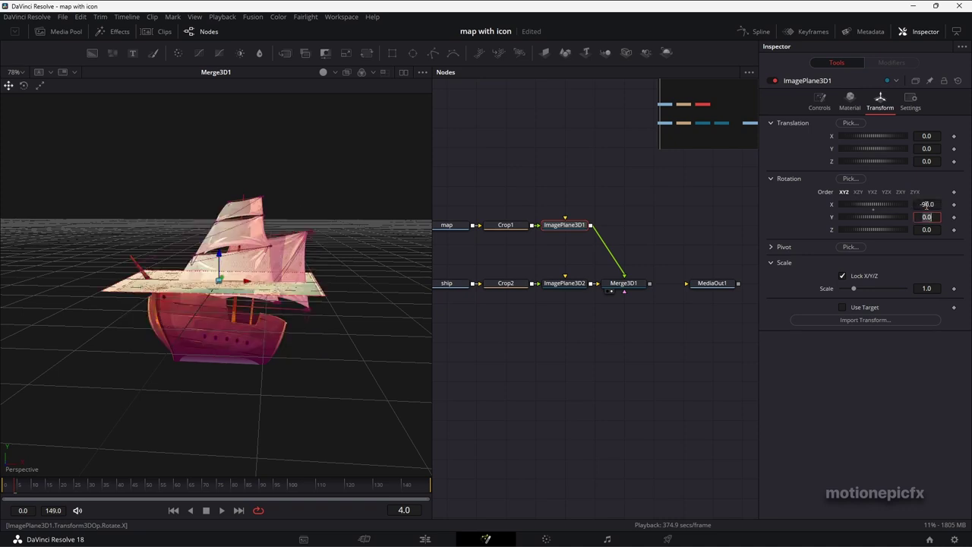
Set the ship image plane's pivot Y to -0.442 and scale it down to 0.08
click(565, 287)
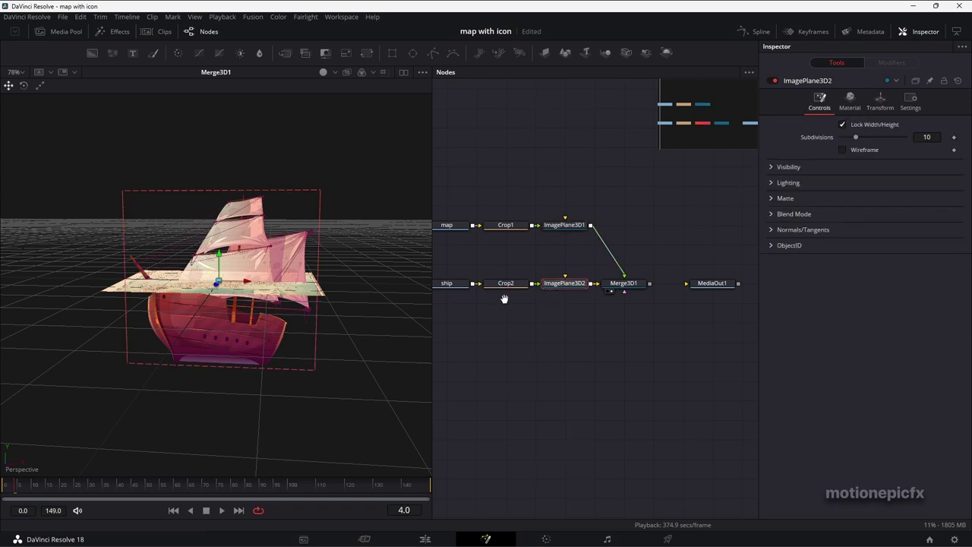
drag(504, 299, 528, 301)
click(880, 101)
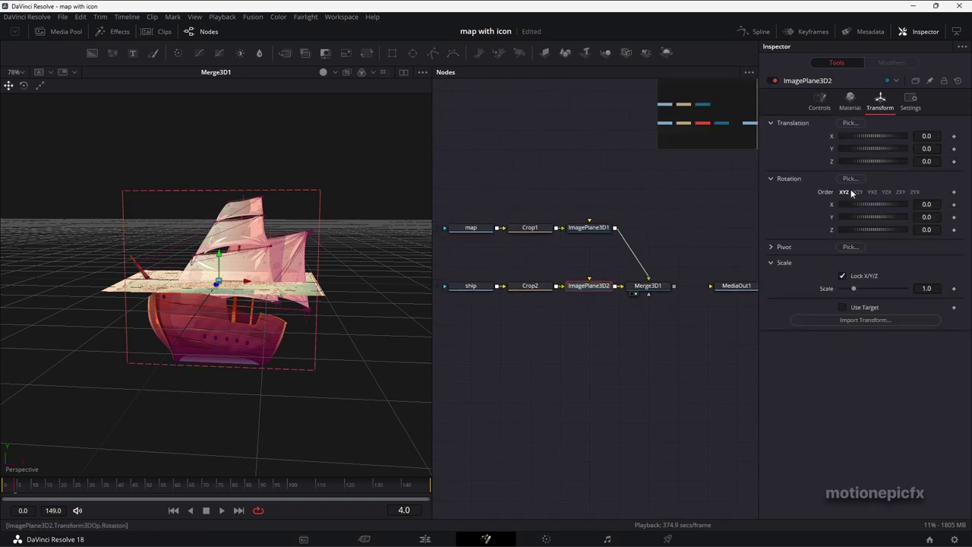
click(771, 246)
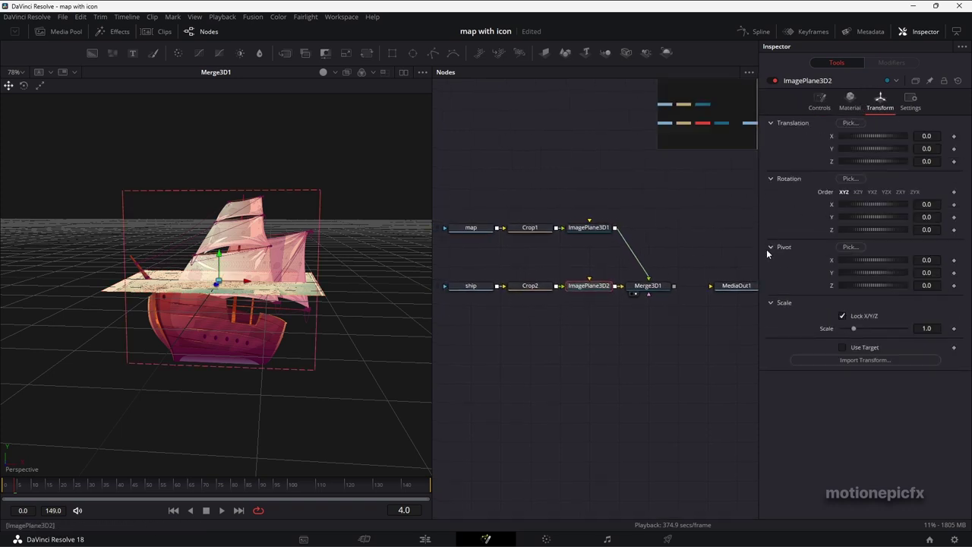
drag(932, 272, 902, 274)
drag(853, 328, 841, 329)
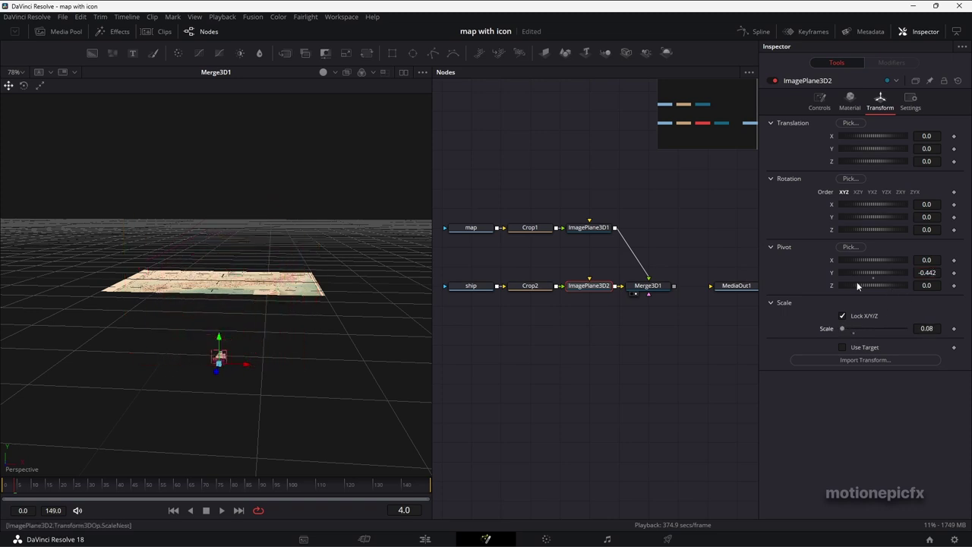
Raise the ship's image plane onto the map with a Y translation of 0.448, check it up close, and save the project
drag(926, 148, 946, 148)
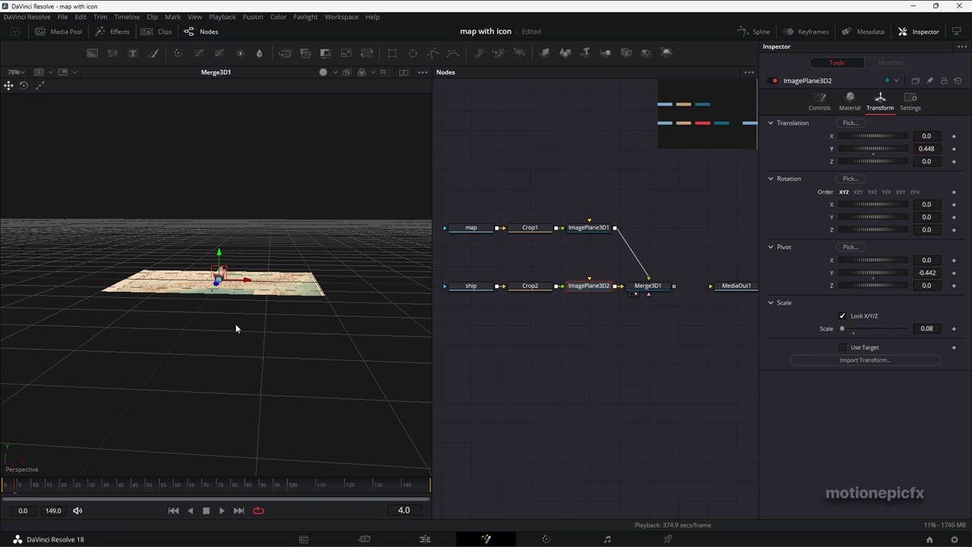
scroll(205, 324, up, 5)
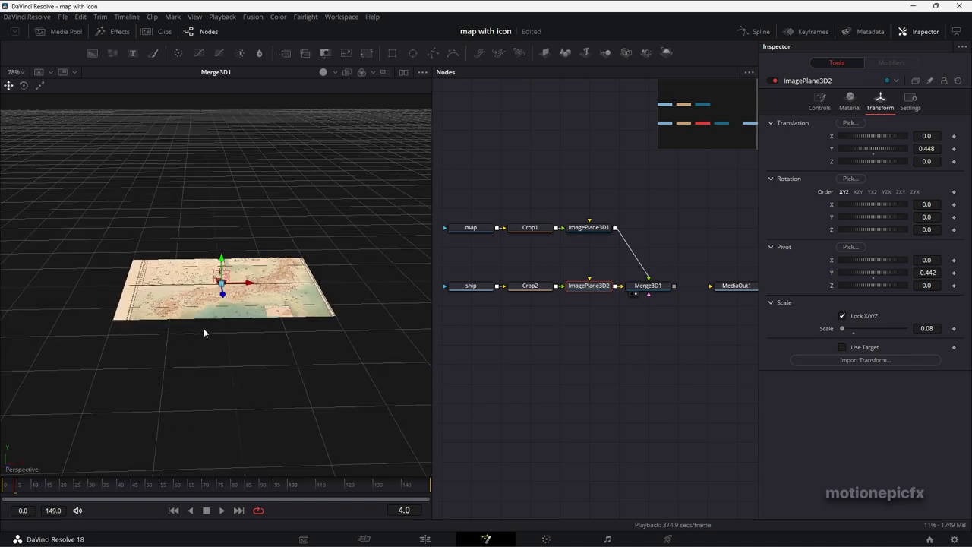
drag(203, 329, 237, 342)
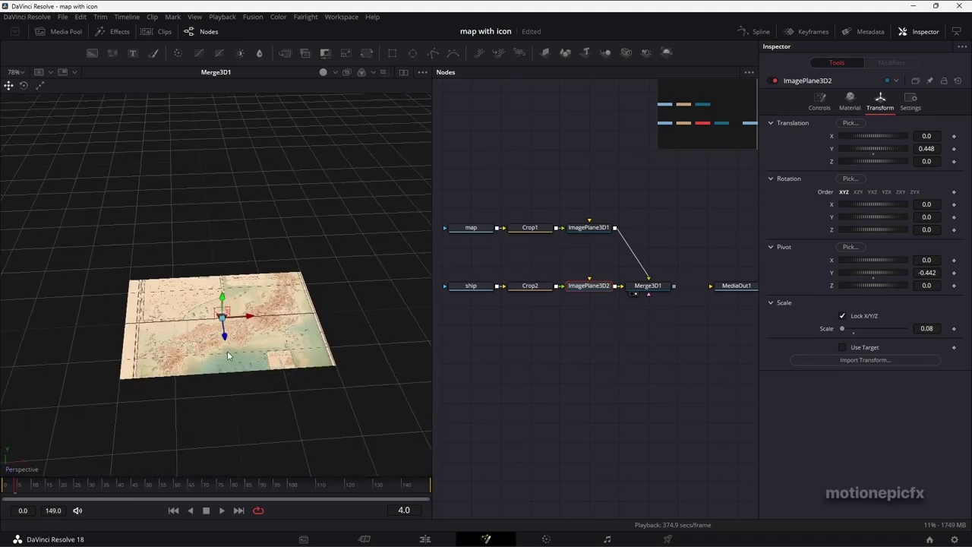
scroll(228, 355, up, 4)
drag(262, 419, 283, 378)
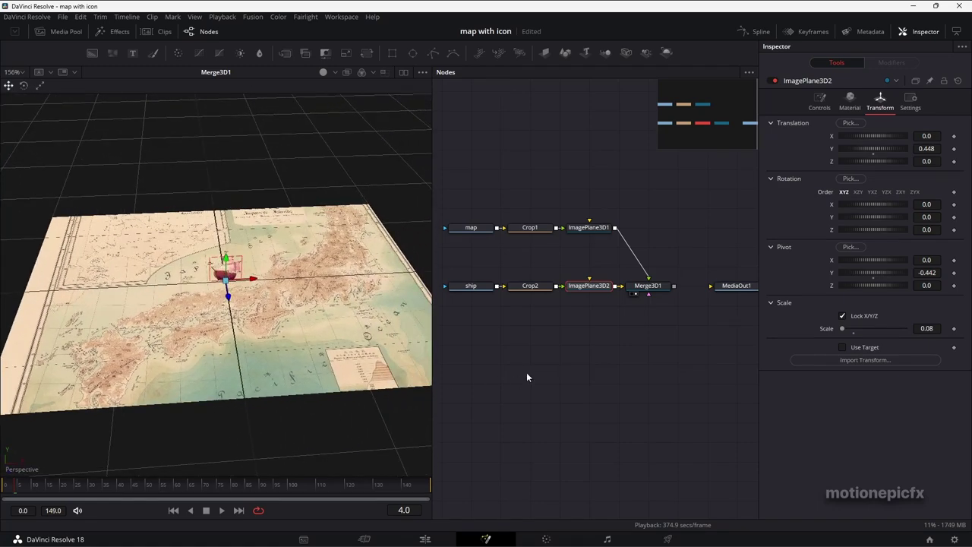
key(ctrl+s)
Move MediaOut1 farther from the Merge 3D node and add a Camera 3D node connected to the merge
drag(685, 328, 593, 349)
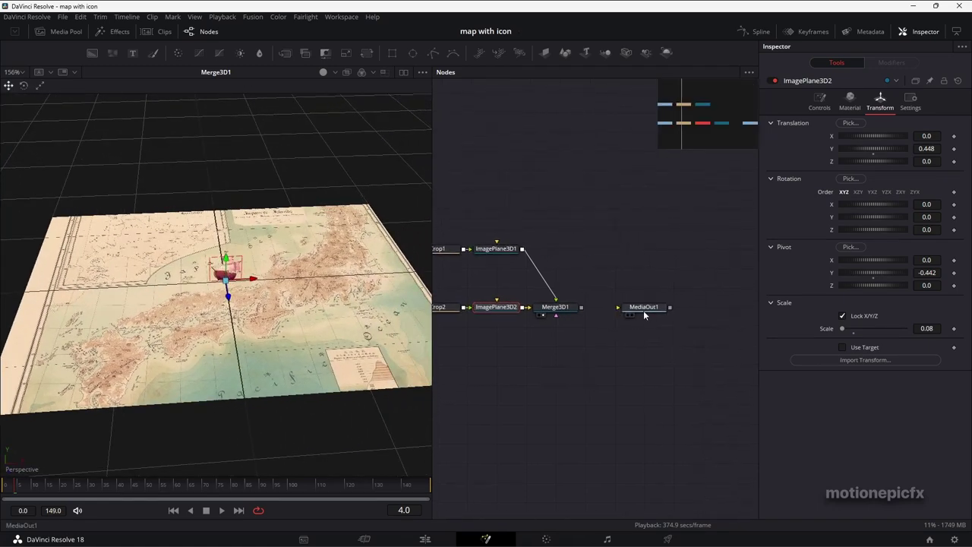
drag(644, 310, 703, 311)
drag(588, 333, 648, 340)
click(621, 318)
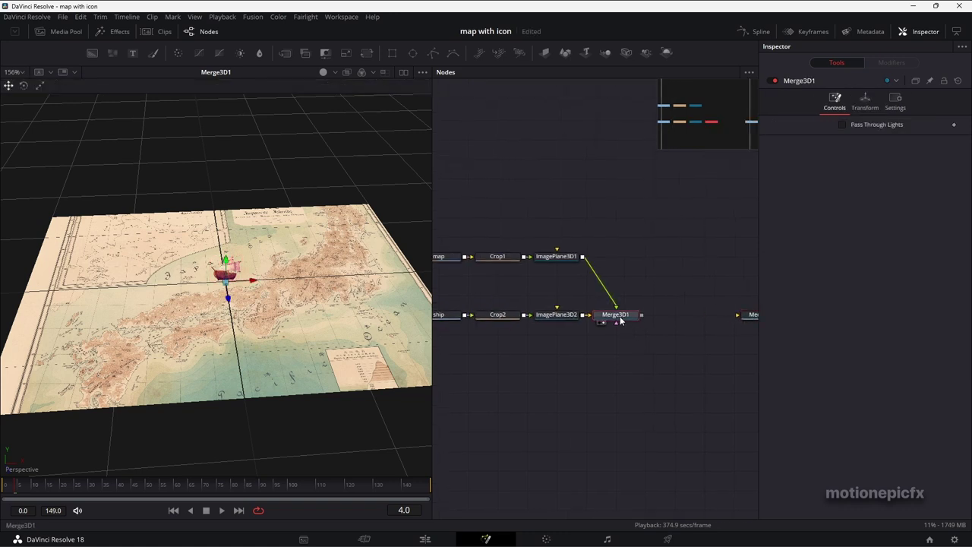
key(shift+space)
text(imag)
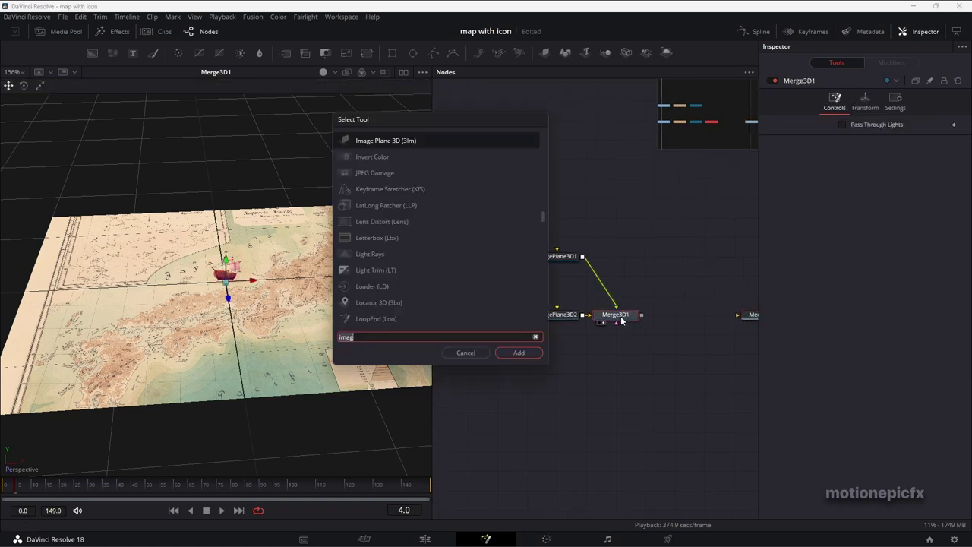
key(BackSpace)
key(BackSpace)
key(BackSpace)
key(BackSpace)
text(ca)
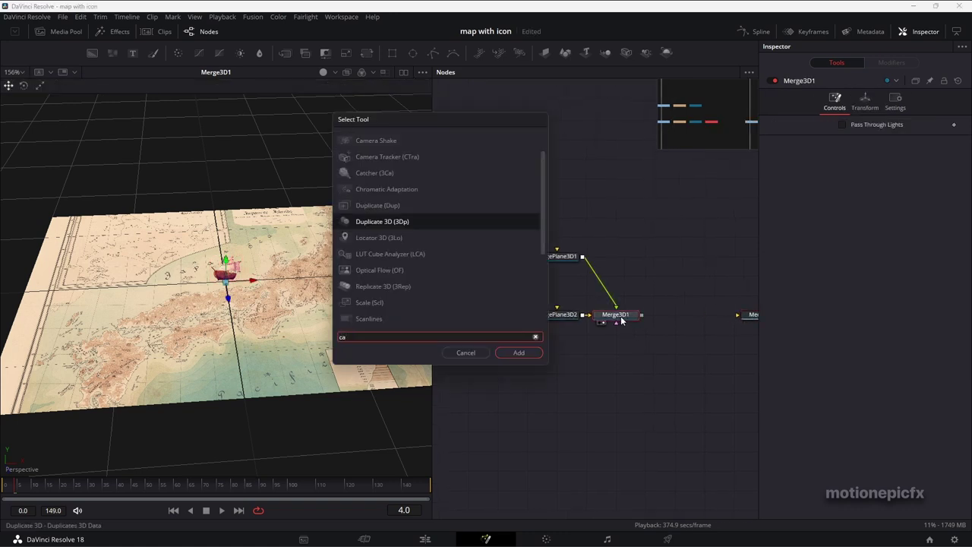
text(m)
click(524, 353)
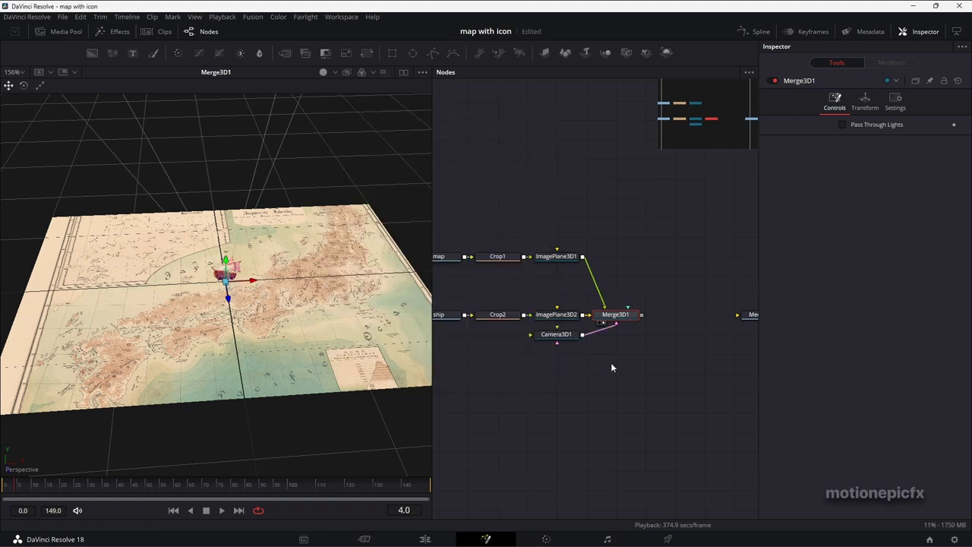
Add a Renderer 3D node after the Merge 3D node and display it in the viewer
key(shift+space)
text(ren)
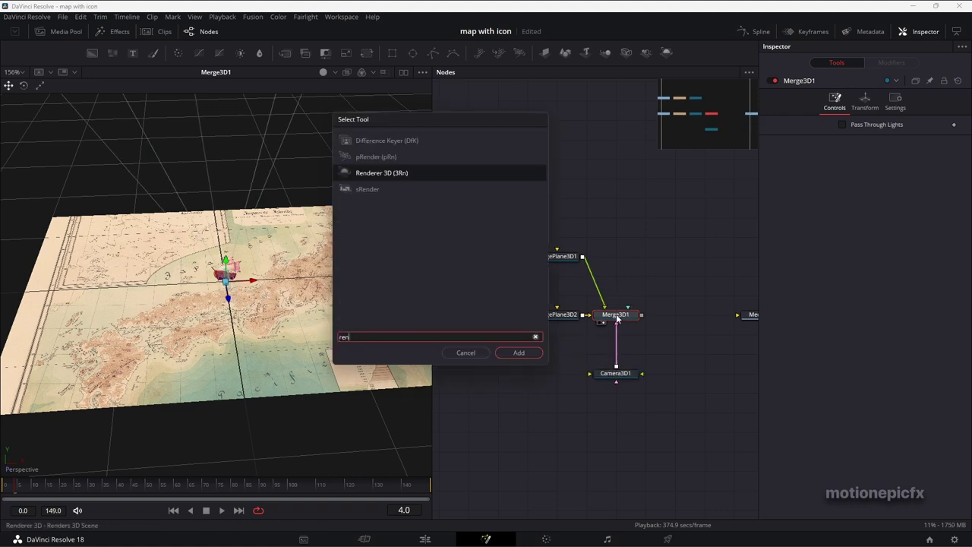
click(519, 352)
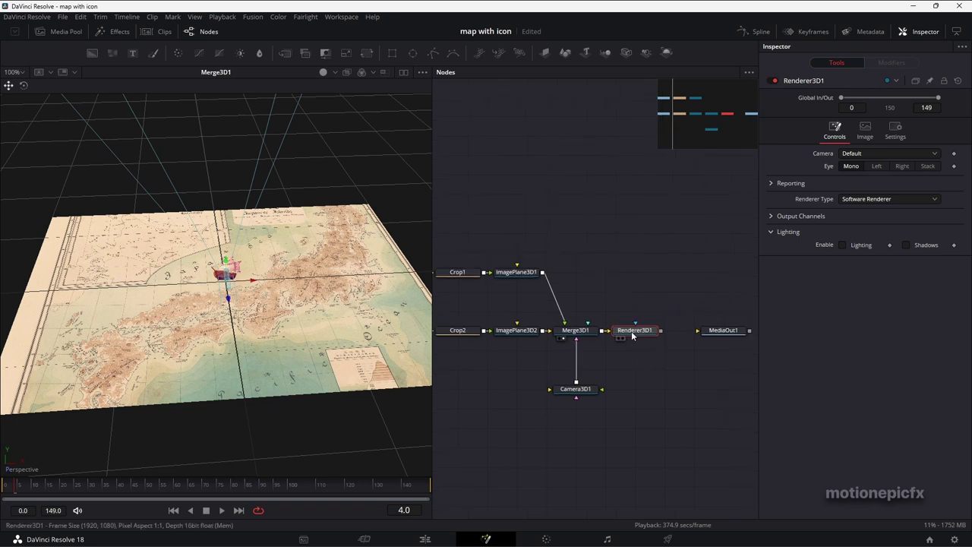
key(1)
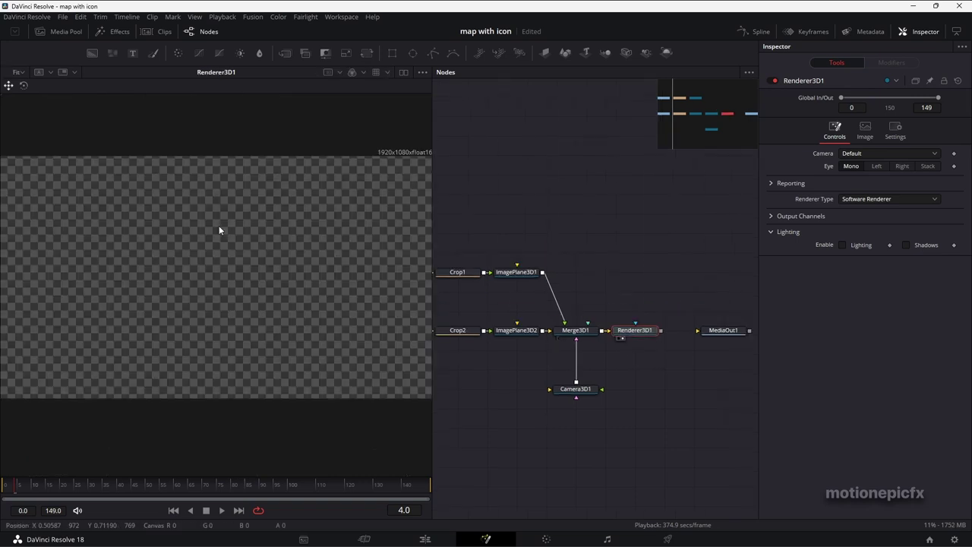
Set the Camera 3D node's Z translation to 0.81 to bring the ship into the rendered view
click(570, 393)
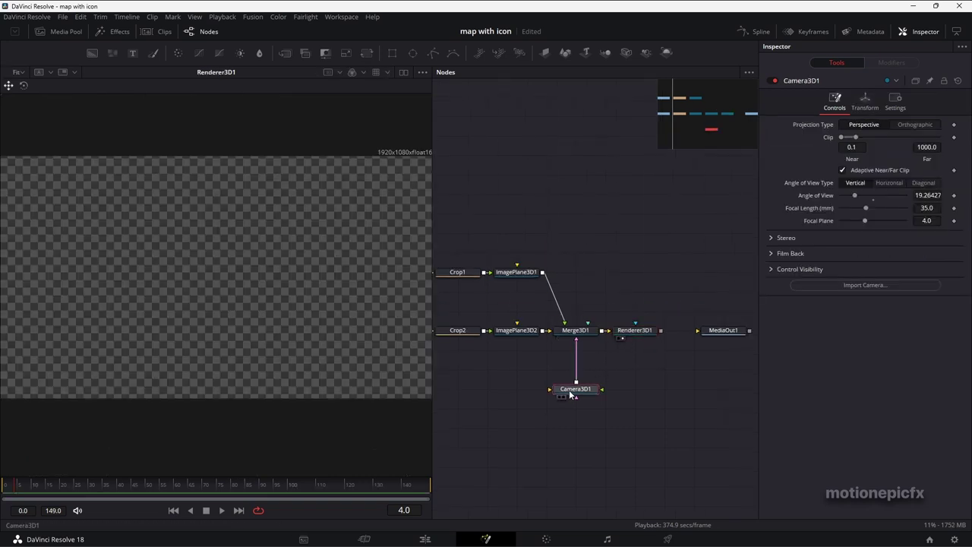
click(865, 100)
drag(934, 159, 956, 162)
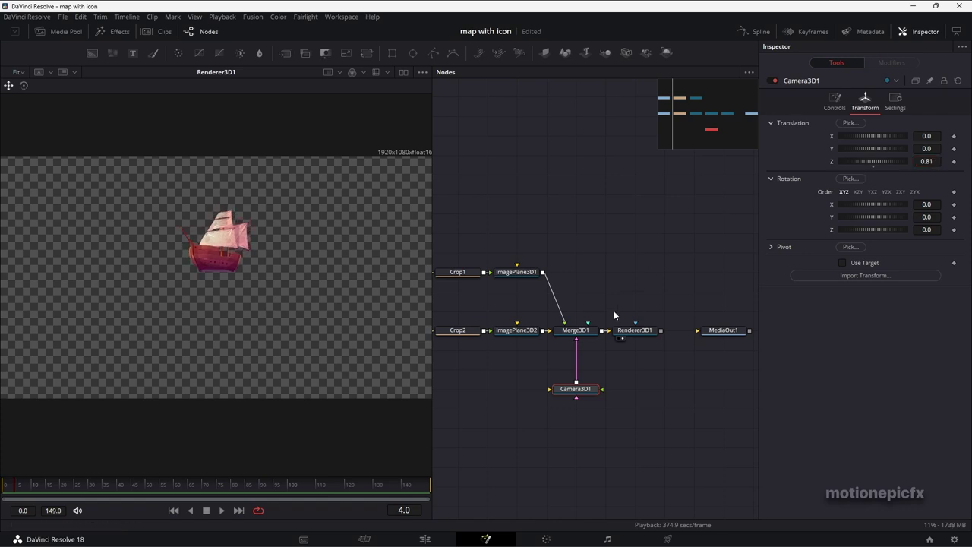
Turn off the viewer's Checker Underlay for the rendered image
click(522, 273)
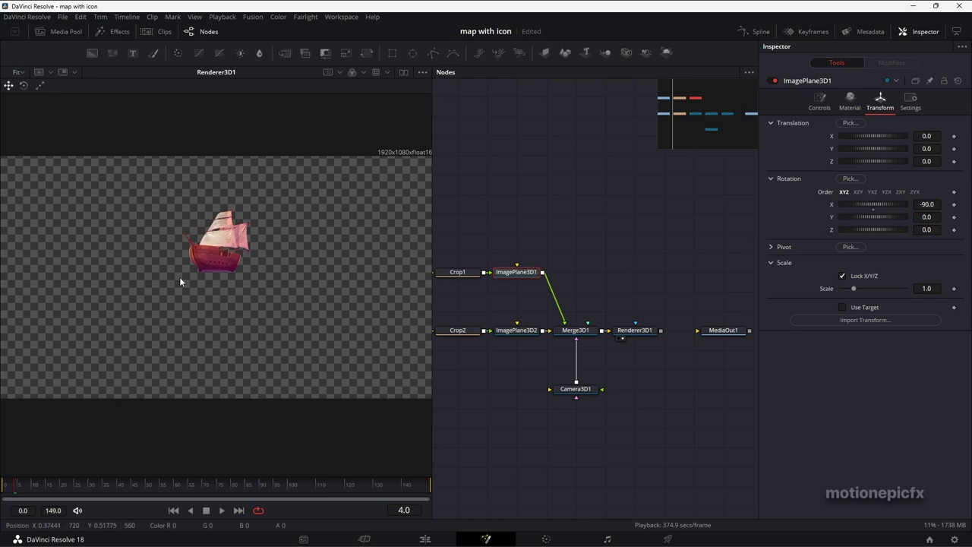
right_click(279, 245)
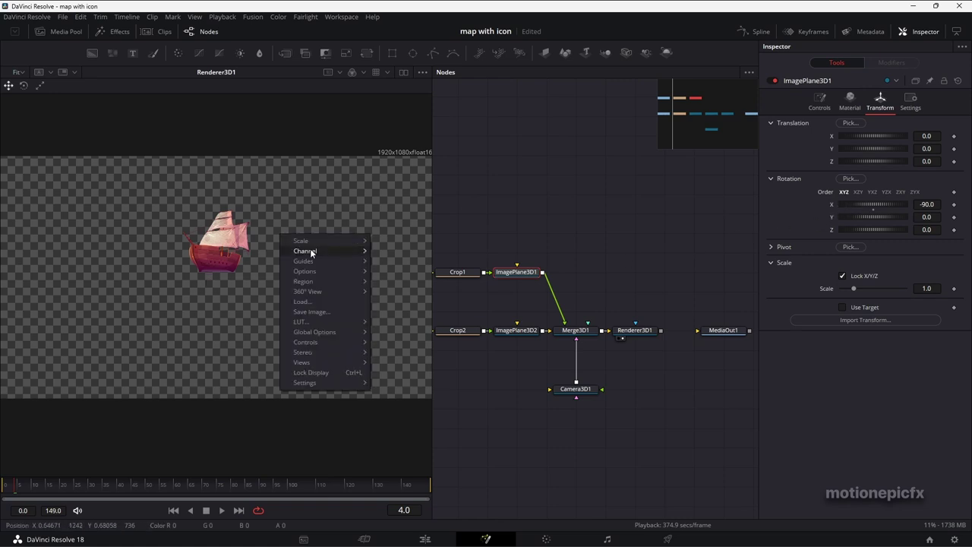
mouse_move(332, 270)
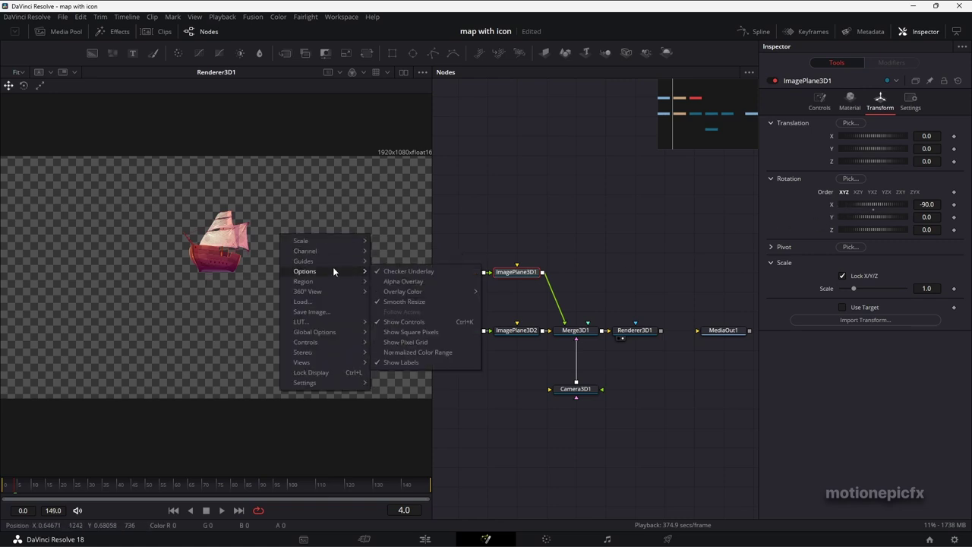
click(382, 272)
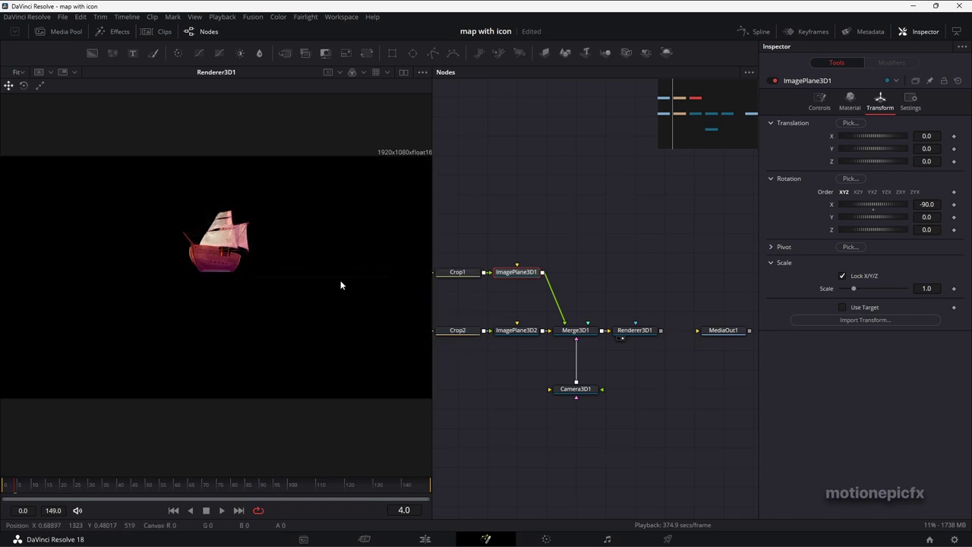
Try adjusting the X rotation of the map's image plane and undo the change
click(579, 389)
click(515, 275)
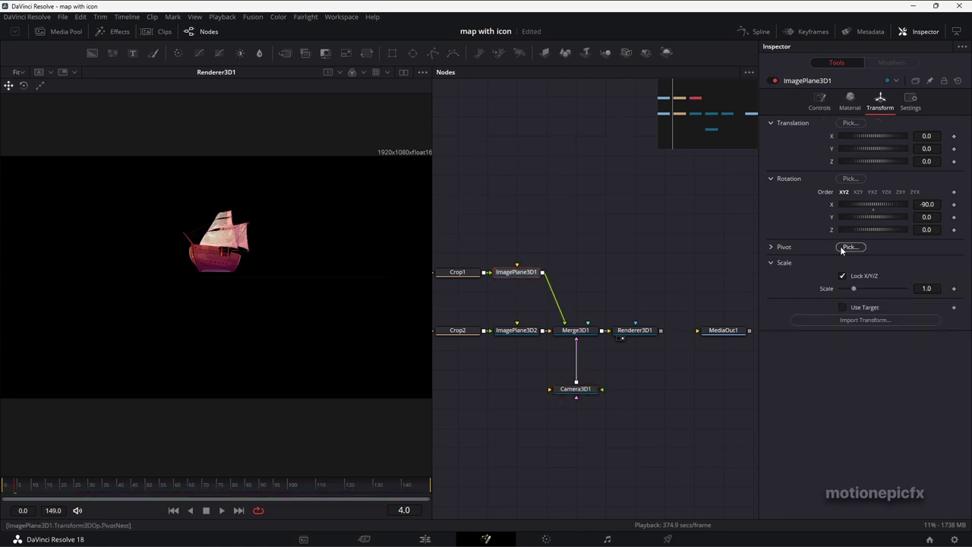
drag(874, 205, 884, 204)
drag(946, 204, 911, 204)
key(ctrl+z)
Enable Use Target on the Camera 3D node and set its translation to X 0.141, Y 0.173 and Z 0.34
click(576, 389)
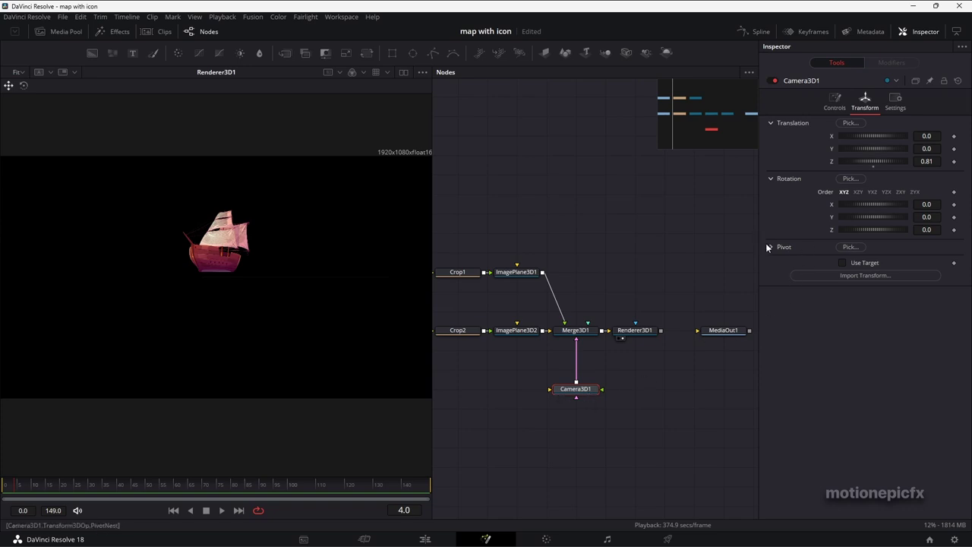
click(842, 263)
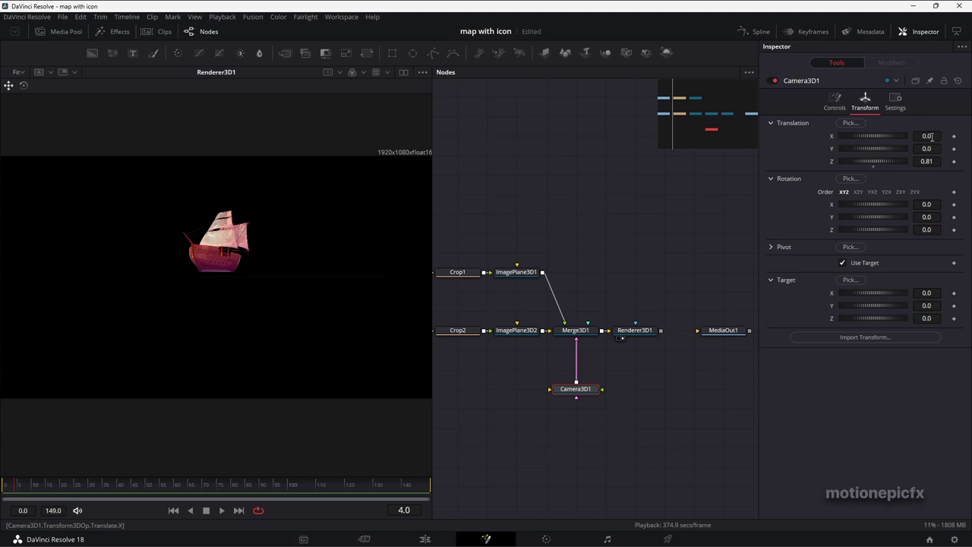
mouse_move(934, 149)
mouse_down()
mouse_move(820, 150)
mouse_move(971, 150)
mouse_move(949, 149)
mouse_up()
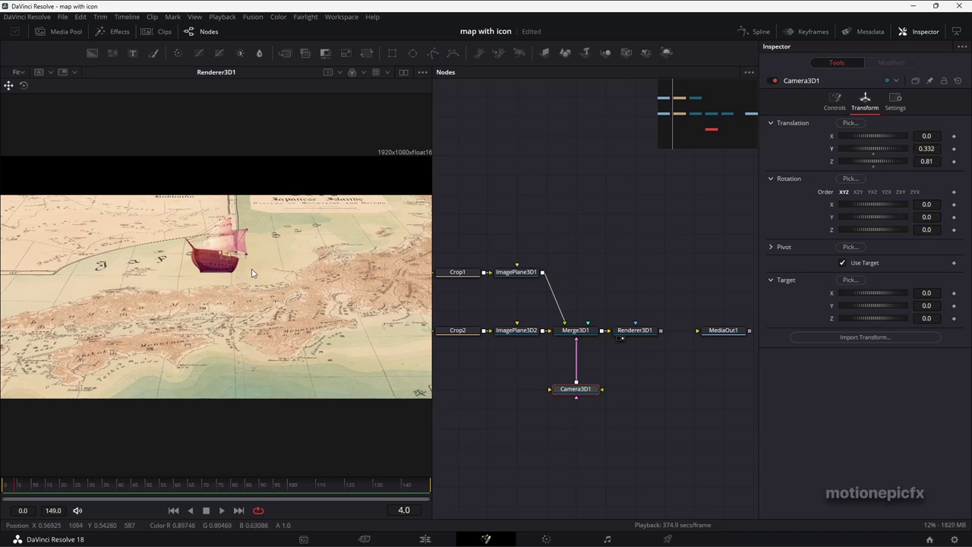
drag(927, 149, 896, 149)
drag(927, 136, 944, 149)
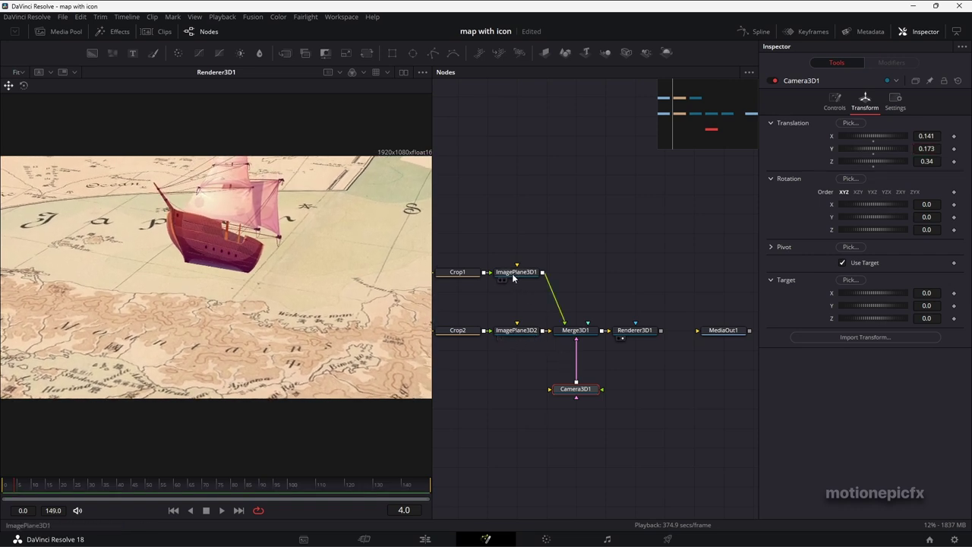
Fine-tune the ship image plane's Y translation to 0.441 and display the Merge 3D scene in the viewer
click(523, 331)
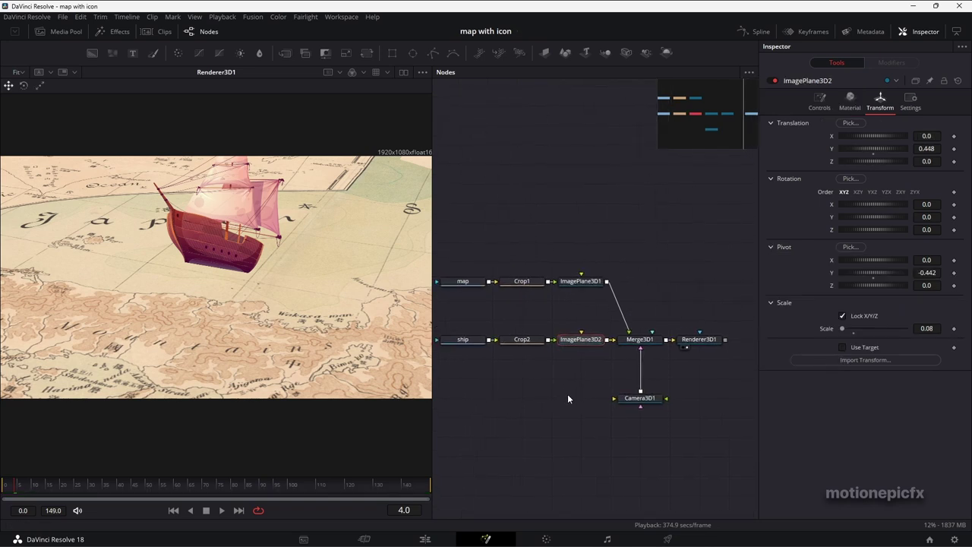
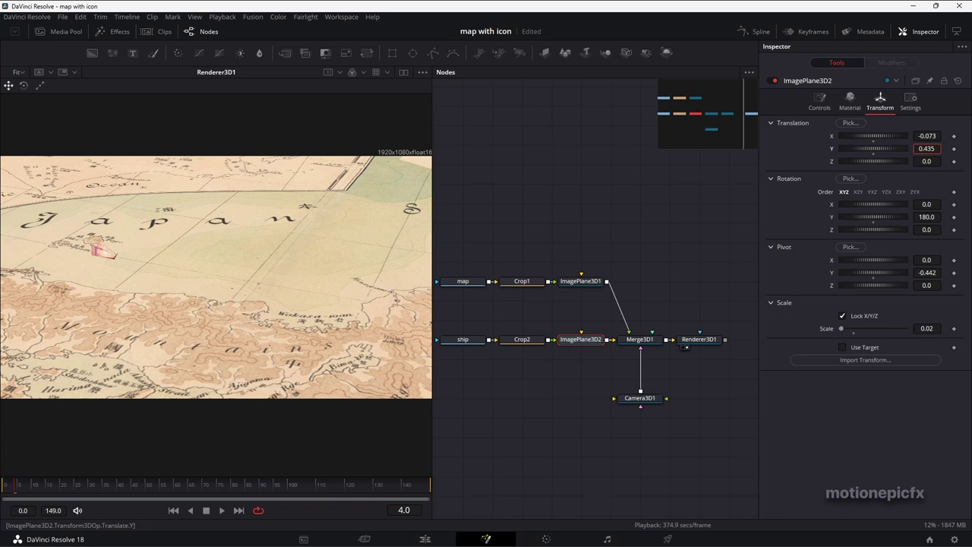
drag(927, 149, 924, 149)
key(Up)
key(Up)
key(Up)
key(Up)
key(Up)
key(Up)
key(Up)
key(Up)
key(Up)
key(Up)
key(Up)
key(Up)
key(Up)
key(Up)
key(Up)
key(Up)
key(Up)
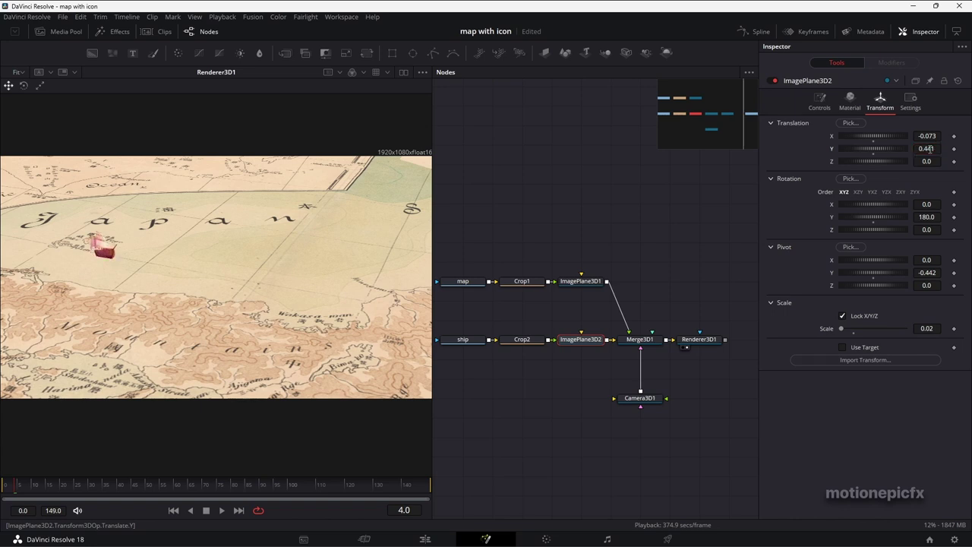
click(644, 343)
key(1)
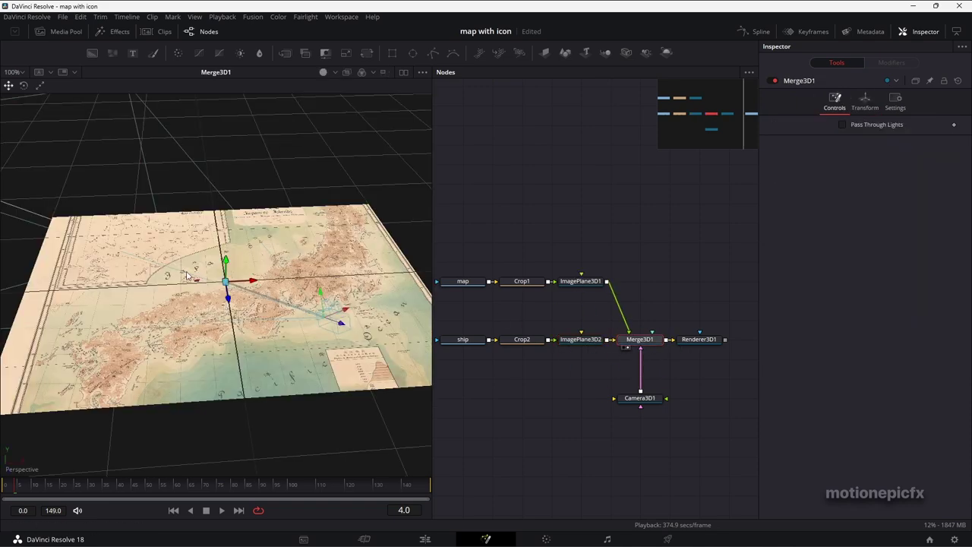
Set the ship image plane's Y translation to 0.4424 so that the ship rests on the map
scroll(213, 299, up, 5)
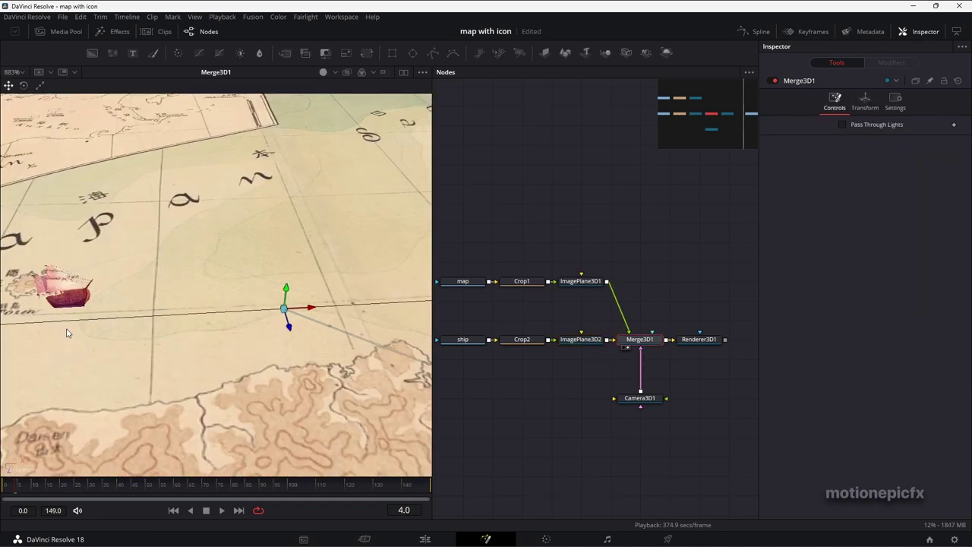
drag(66, 333, 201, 267)
scroll(255, 211, up, 2)
scroll(255, 211, down, 1)
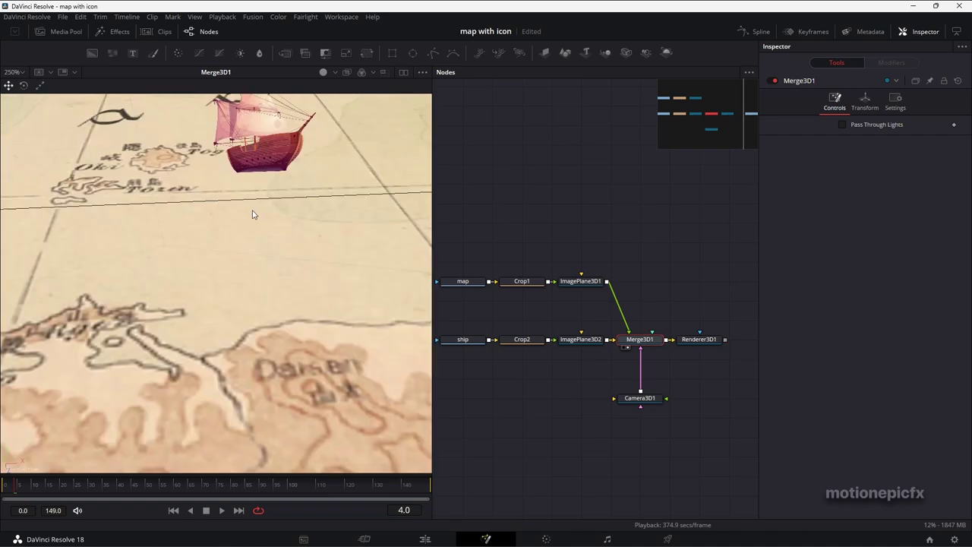
drag(252, 210, 326, 249)
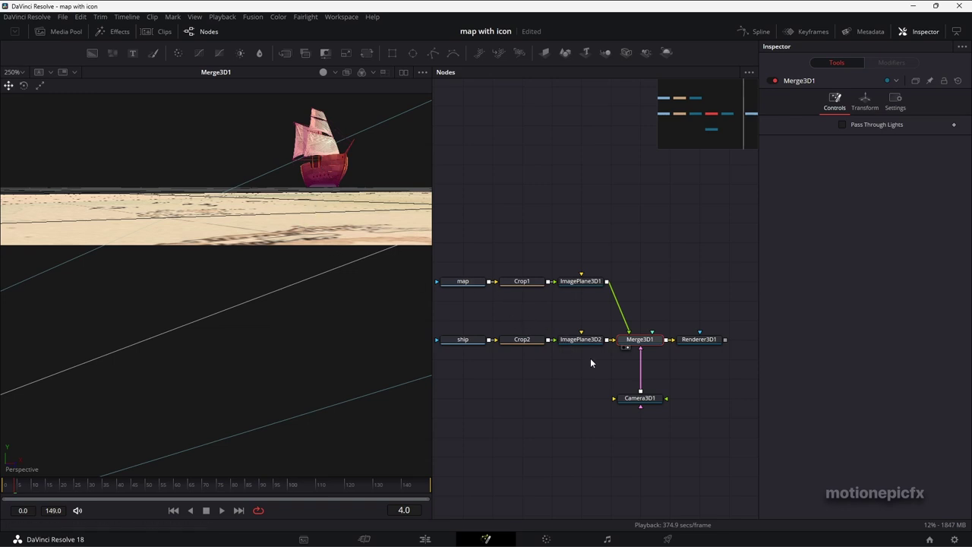
click(577, 341)
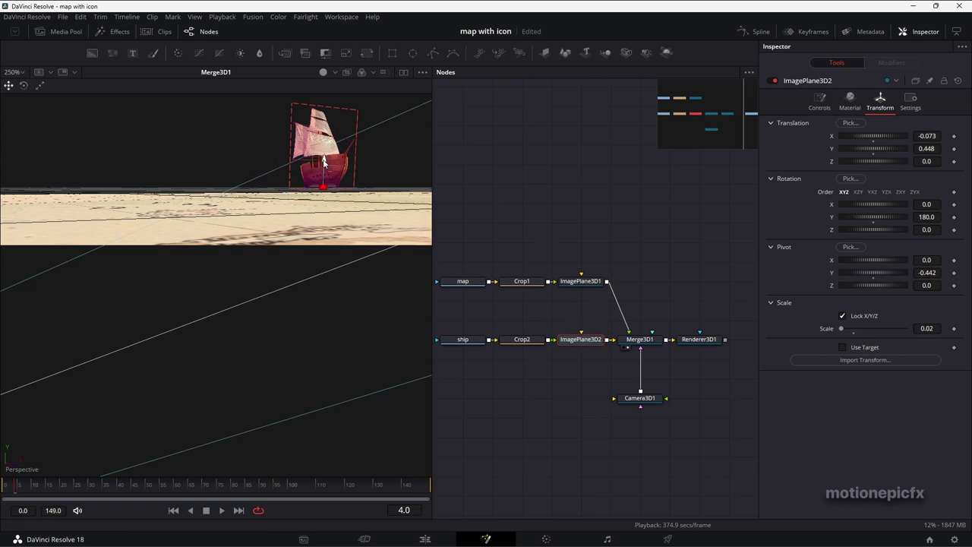
drag(324, 160, 323, 166)
key(ctrl+z)
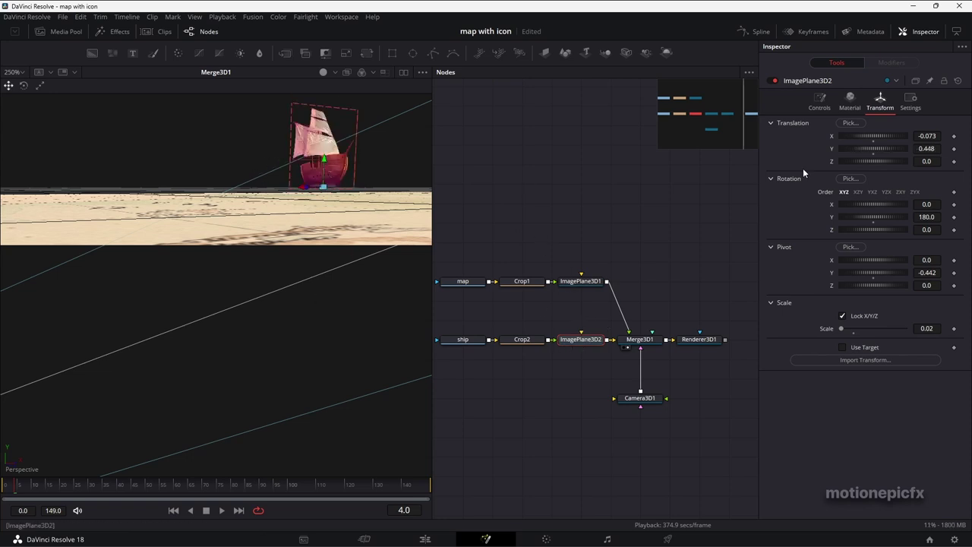
drag(929, 150, 918, 149)
Set the ship image plane's Z translation to -0.017 and display the Renderer 3D output in the viewer
drag(327, 218, 291, 322)
drag(230, 332, 300, 345)
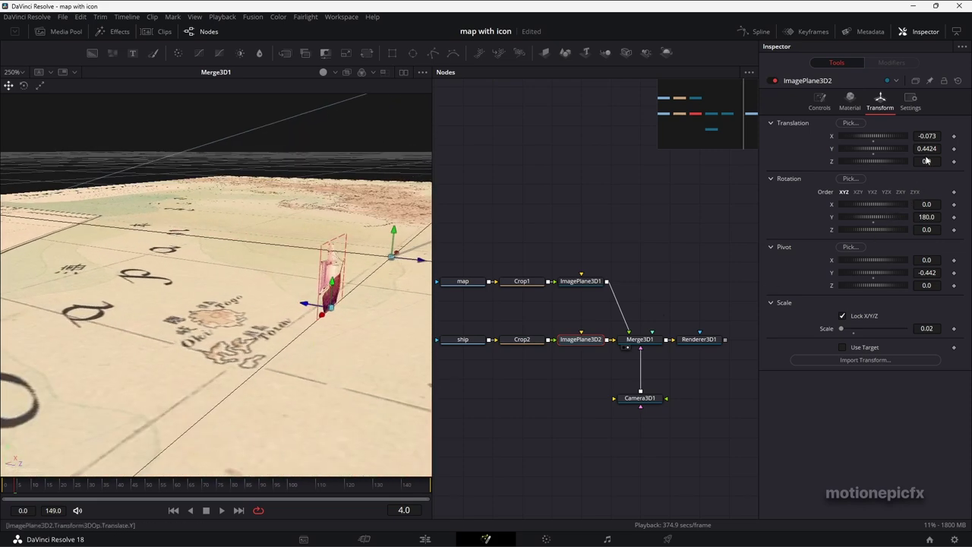
drag(927, 159, 914, 160)
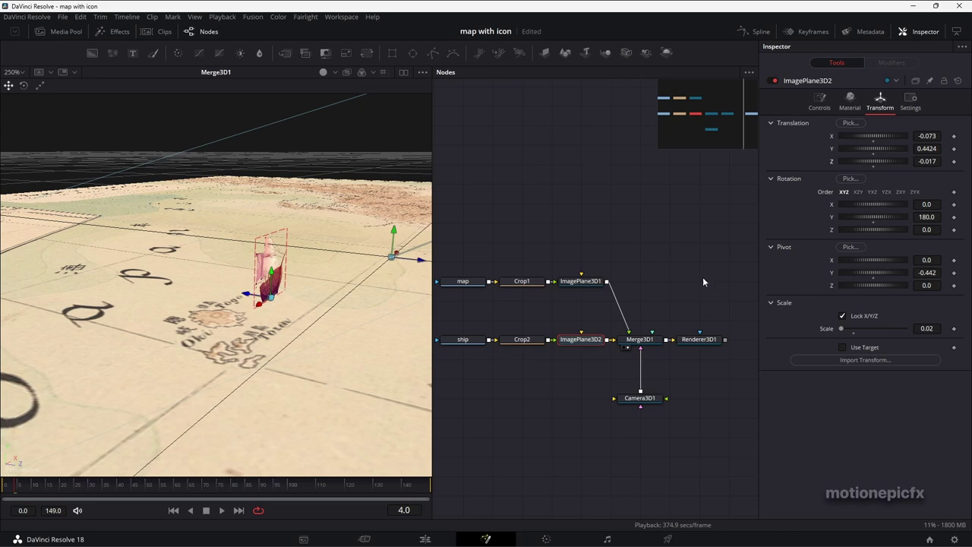
drag(695, 340, 215, 259)
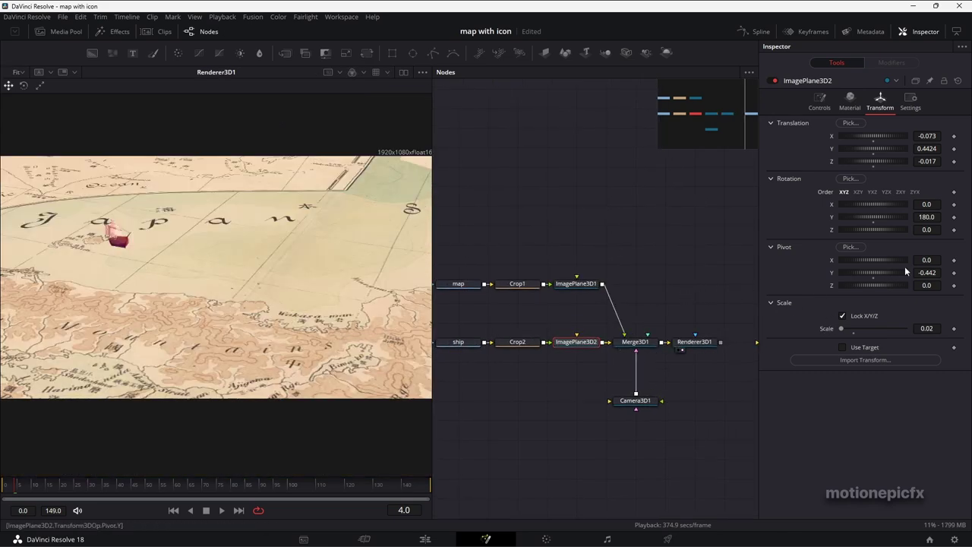
Try changing the rotation of the ship's image plane and undo the changes
mouse_move(927, 216)
mouse_down()
mouse_move(947, 217)
mouse_move(933, 229)
mouse_move(931, 204)
mouse_up()
key(ctrl+z)
key(ctrl+z)
key(ctrl+z)
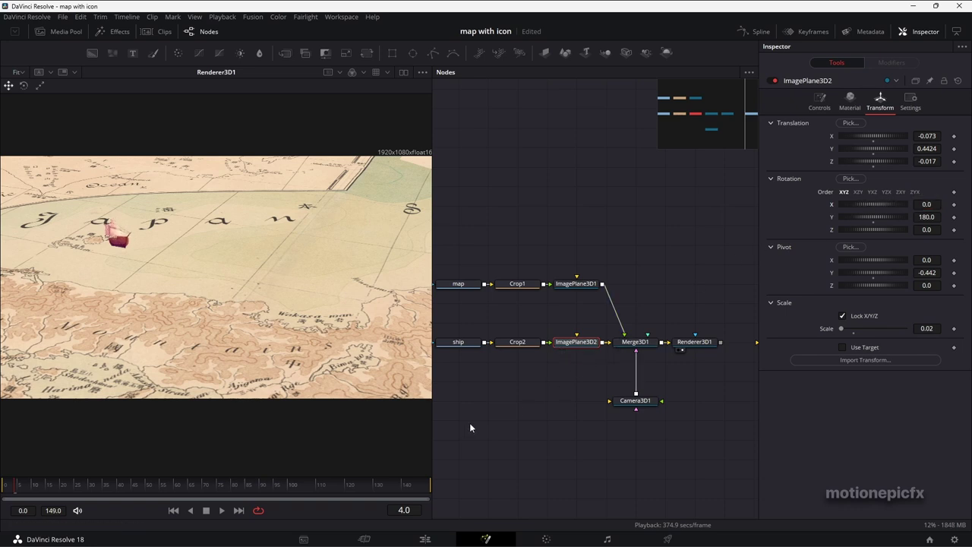
Go to frame 0 and animate the whole translate group of the ship's image plane
drag(561, 415, 540, 412)
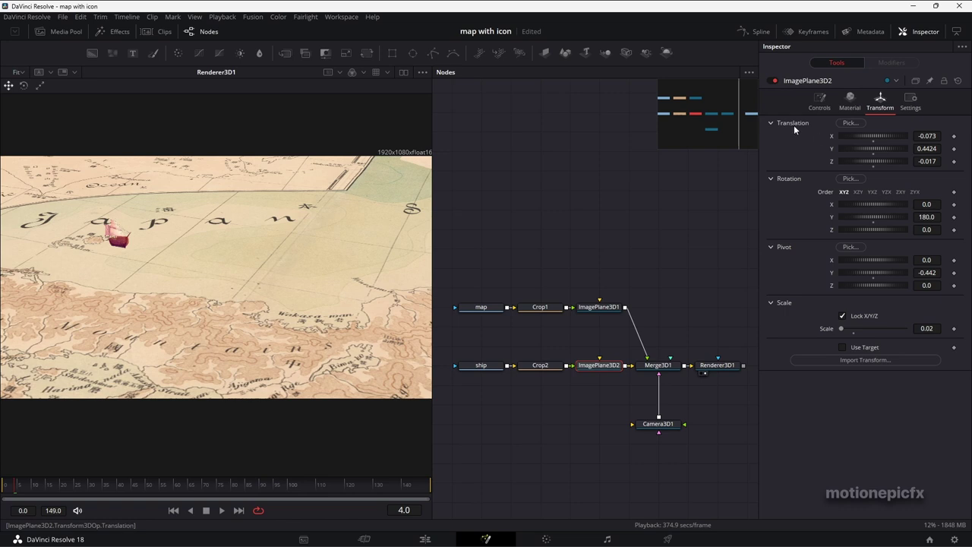
right_click(810, 140)
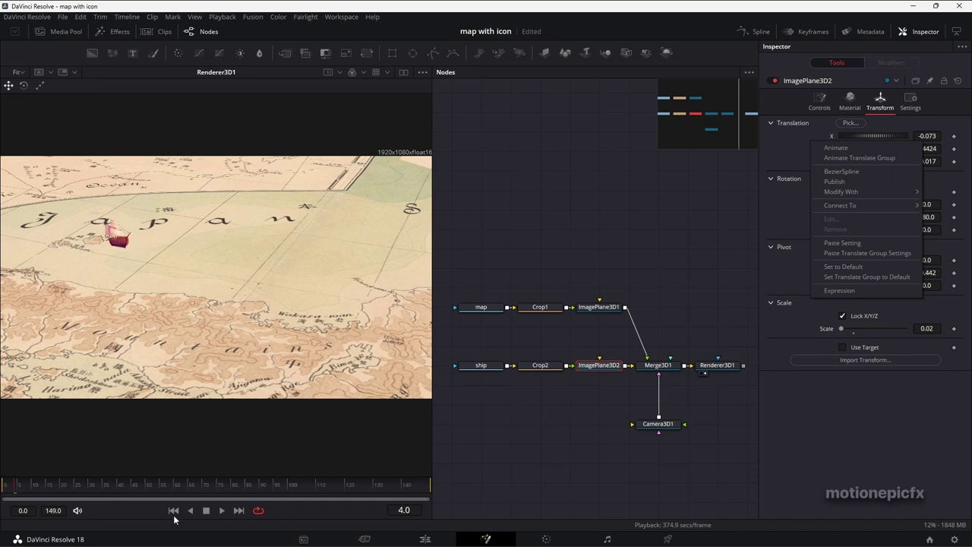
click(295, 520)
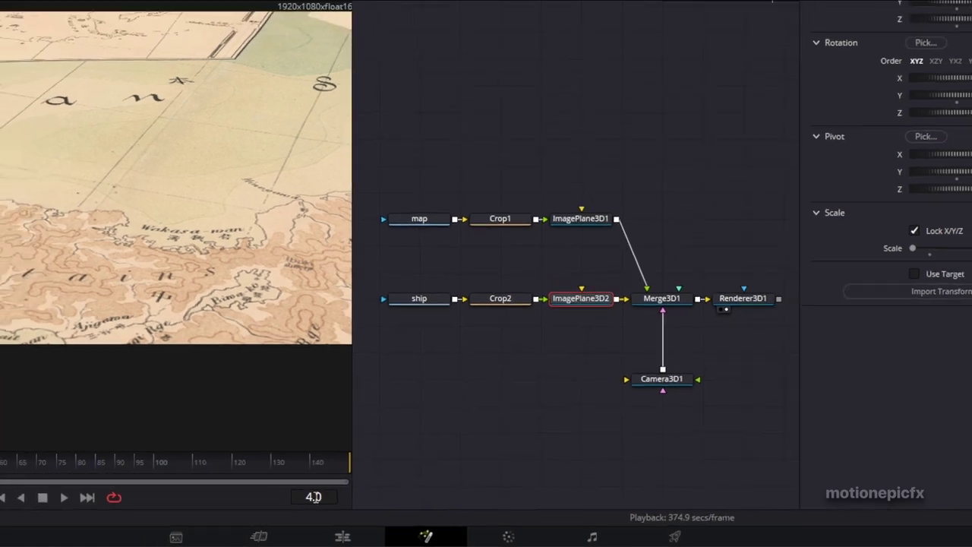
click(174, 512)
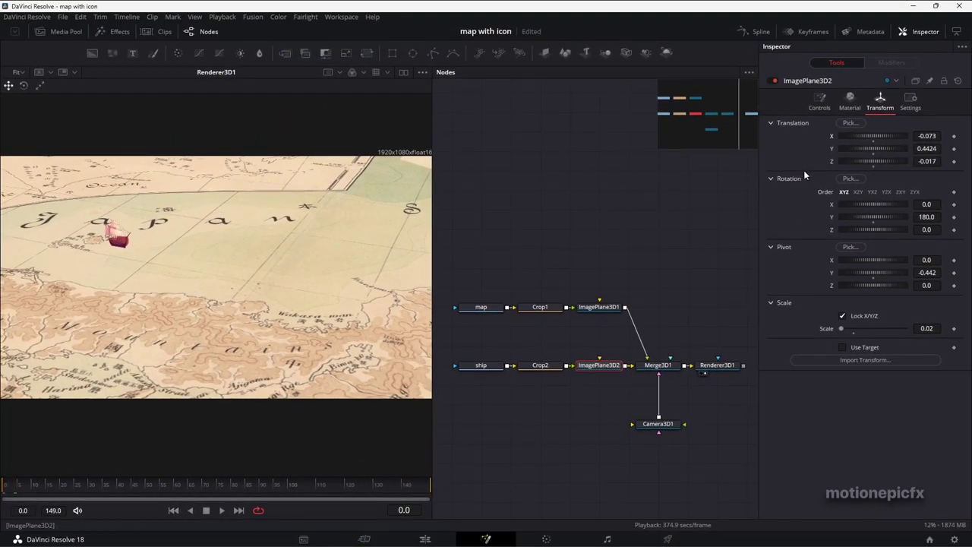
right_click(812, 142)
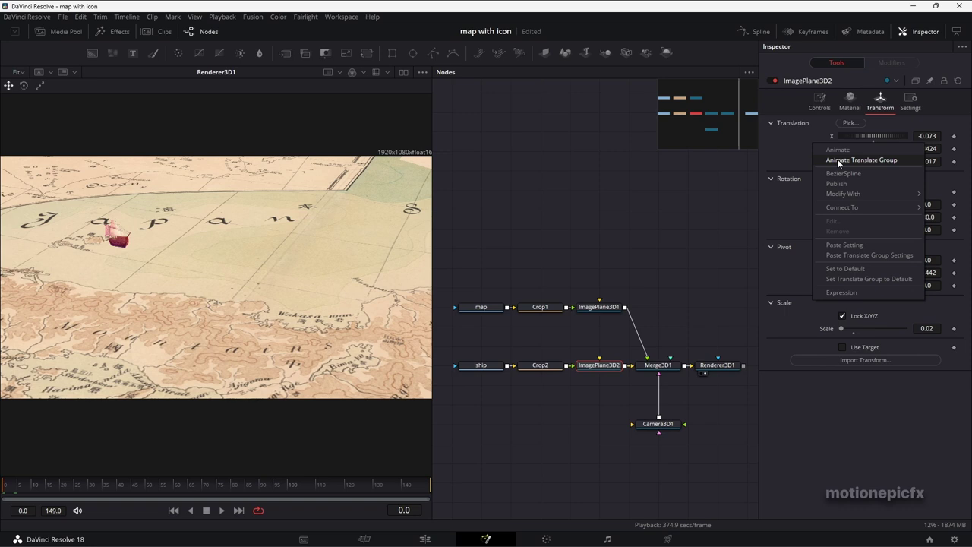
click(837, 159)
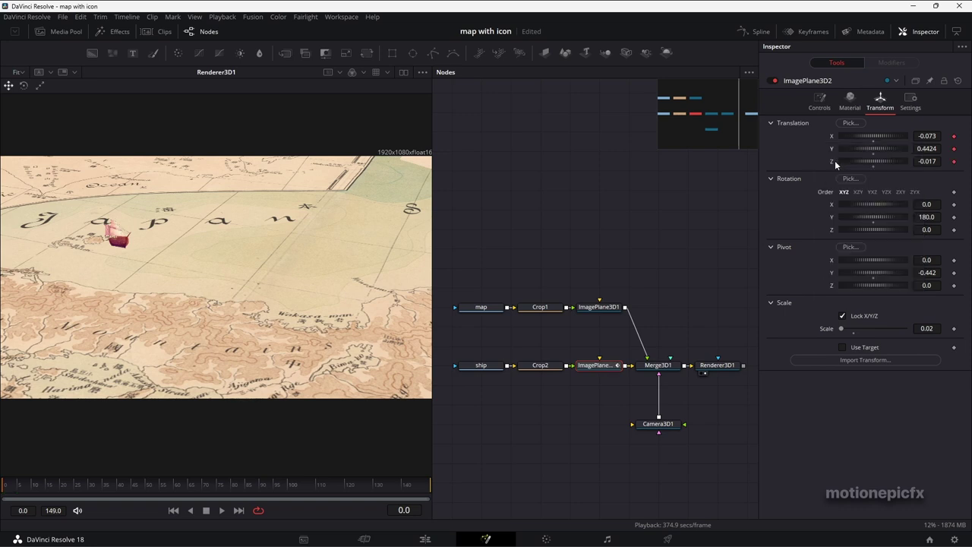
Go to the last frame, 149, and set the ship's X translation to 0.001, keeping its Y translation at 0.4424
click(239, 511)
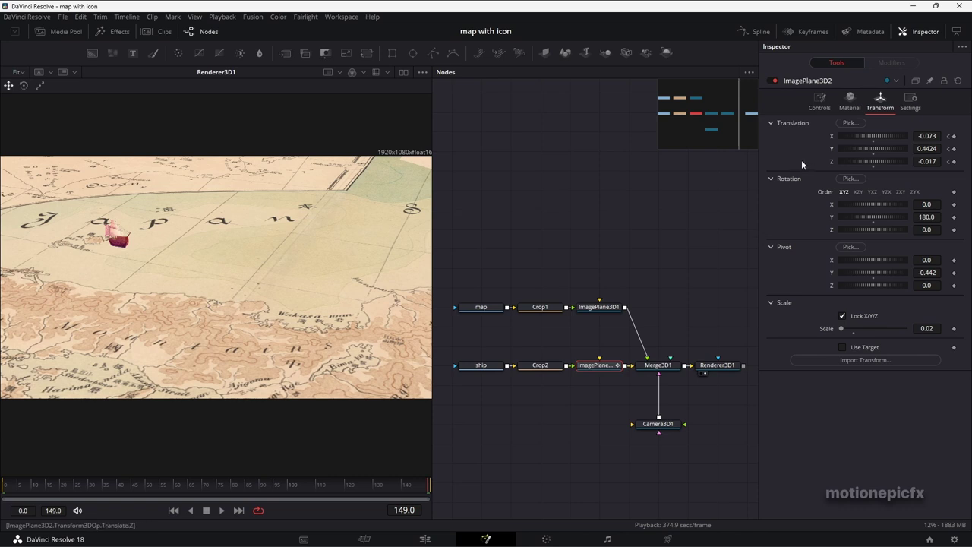
mouse_move(924, 137)
mouse_down()
mouse_move(957, 137)
mouse_move(943, 137)
mouse_up()
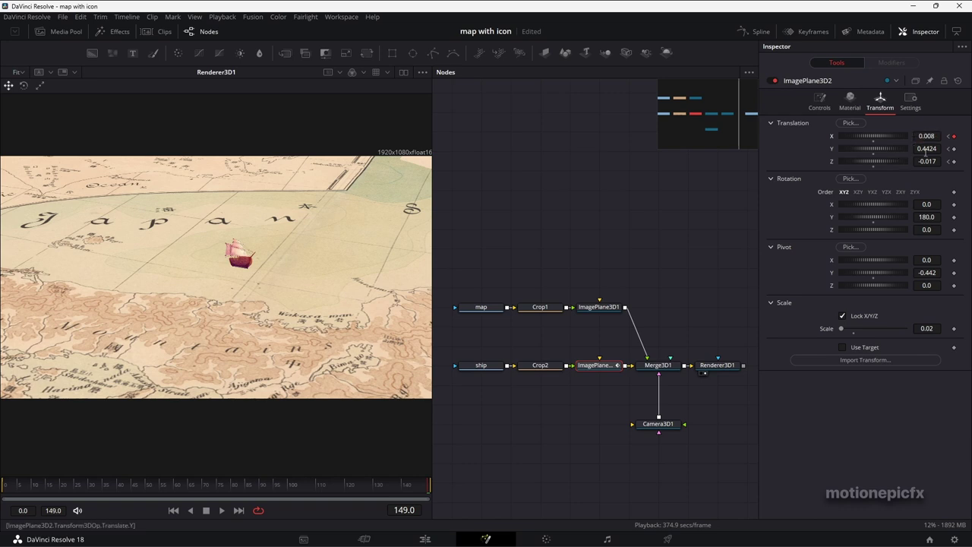
drag(933, 138, 920, 149)
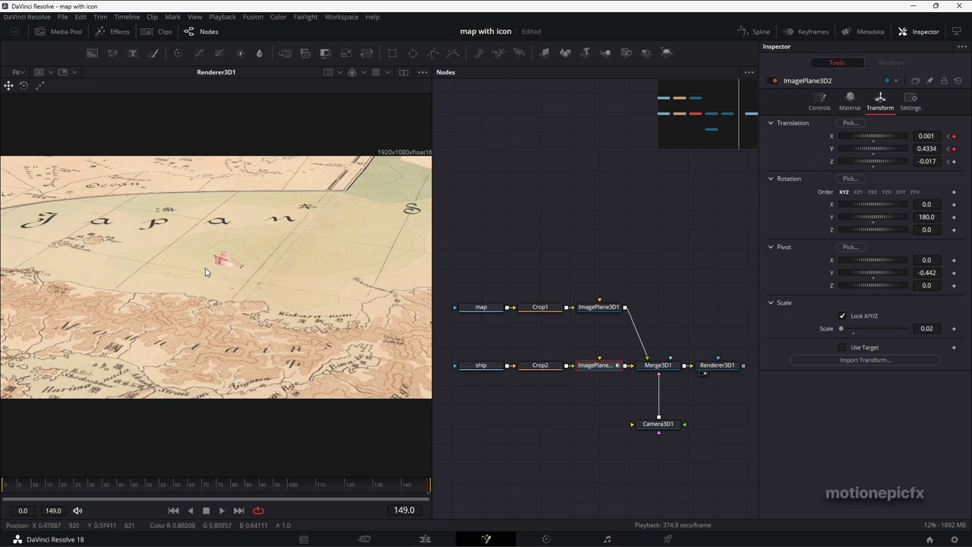
key(ctrl+z)
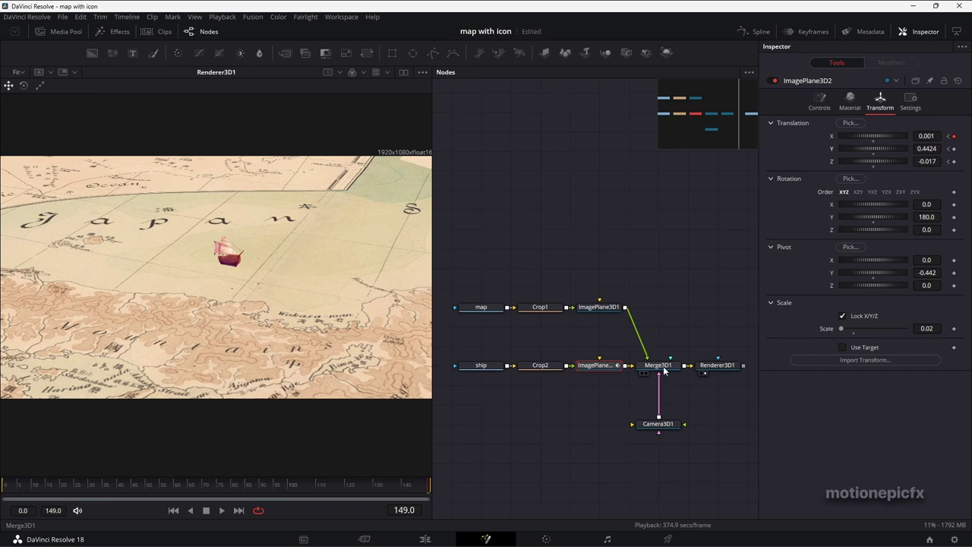
Display the Merge 3D scene in the viewer and move the ship along Z to about 0.0175 at frame 149
drag(665, 369, 270, 268)
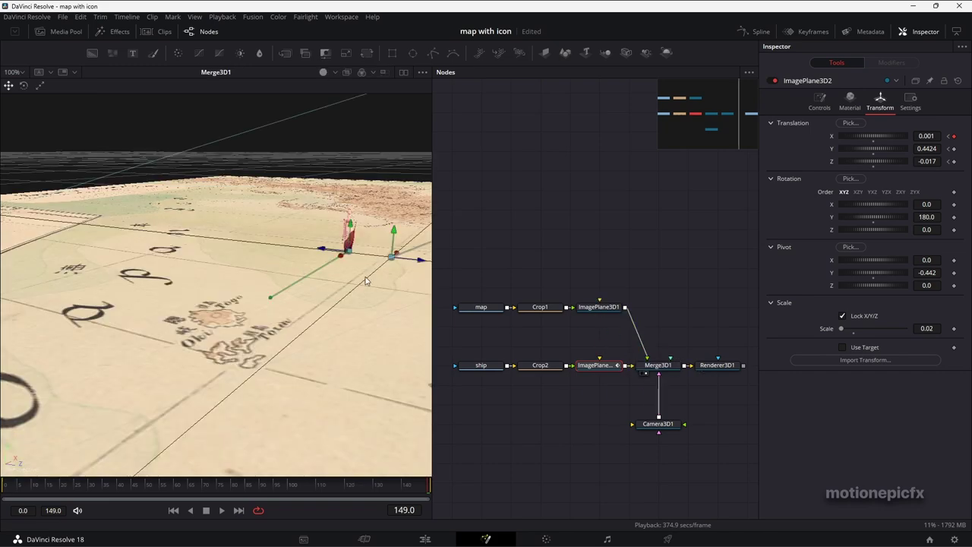
drag(391, 297, 252, 332)
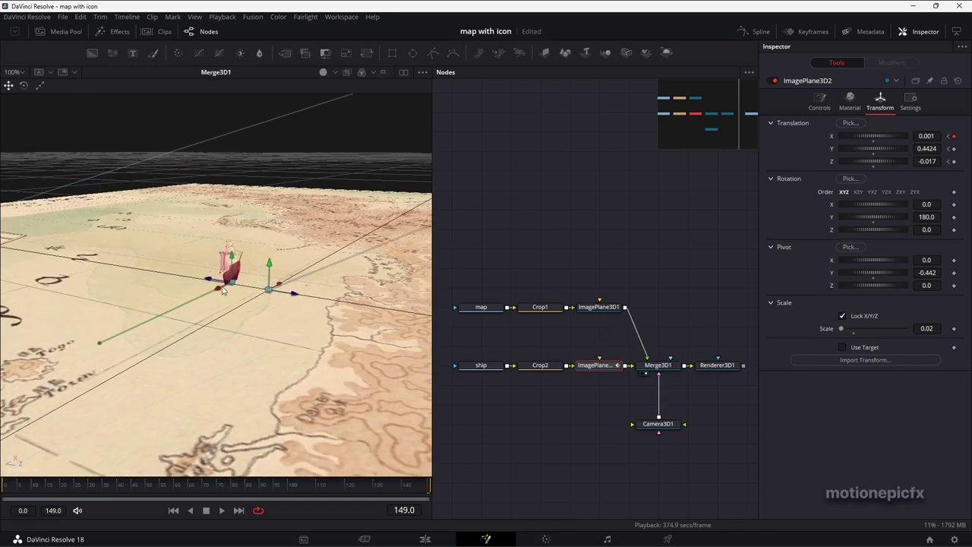
drag(207, 281, 334, 309)
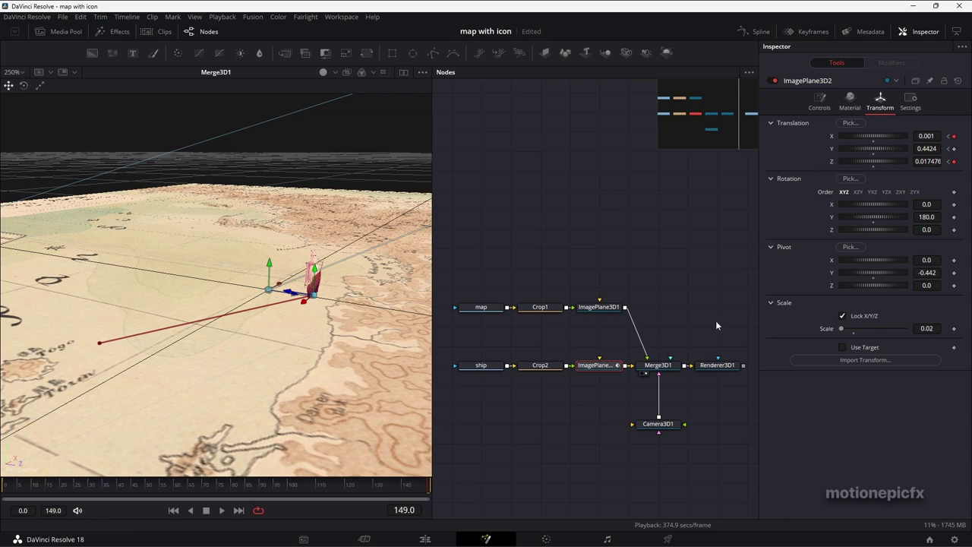
Display the rendered image and set the ship's X translation to 0.016 at frame 149 and its scale to 0.014
drag(717, 365, 245, 233)
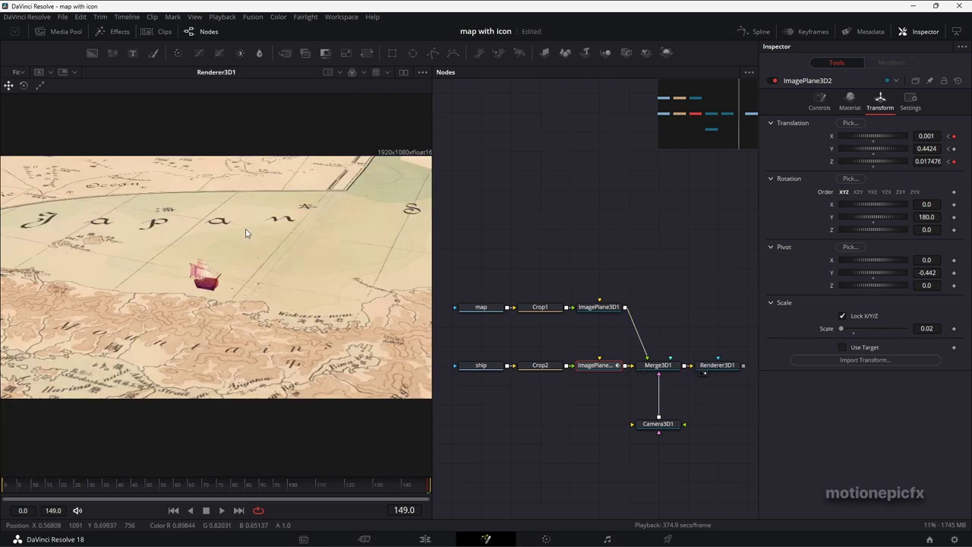
drag(926, 135, 946, 135)
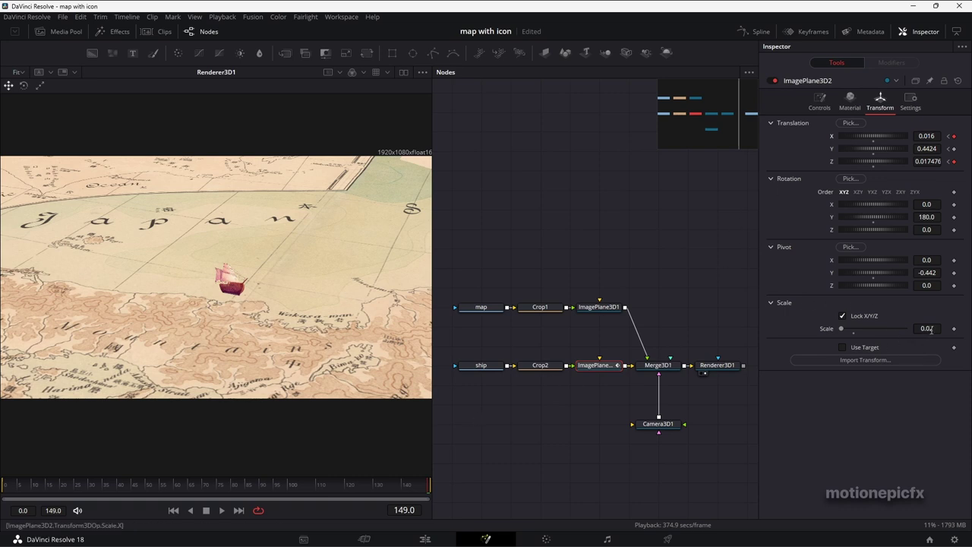
drag(935, 329, 922, 330)
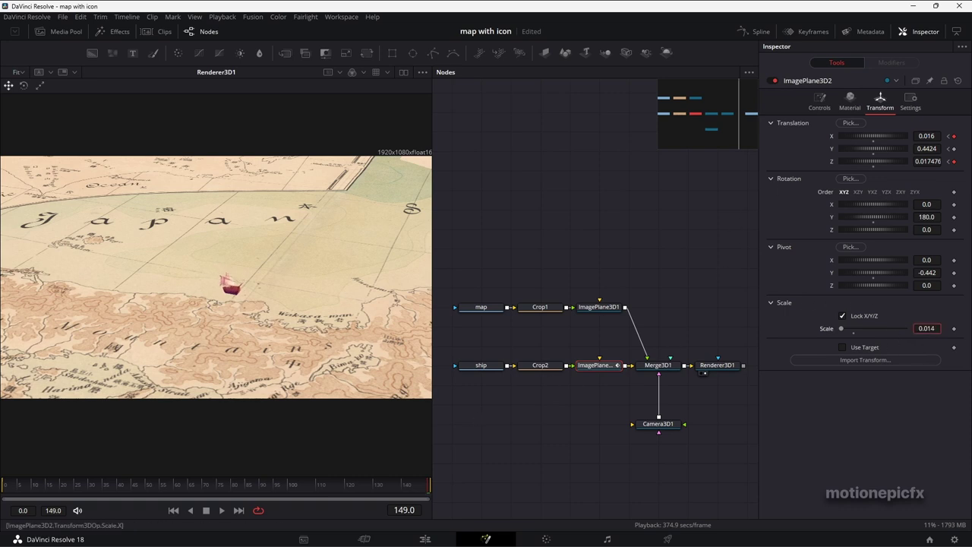
Play the ship's movement from the first frame to check the animation
click(174, 511)
key(space)
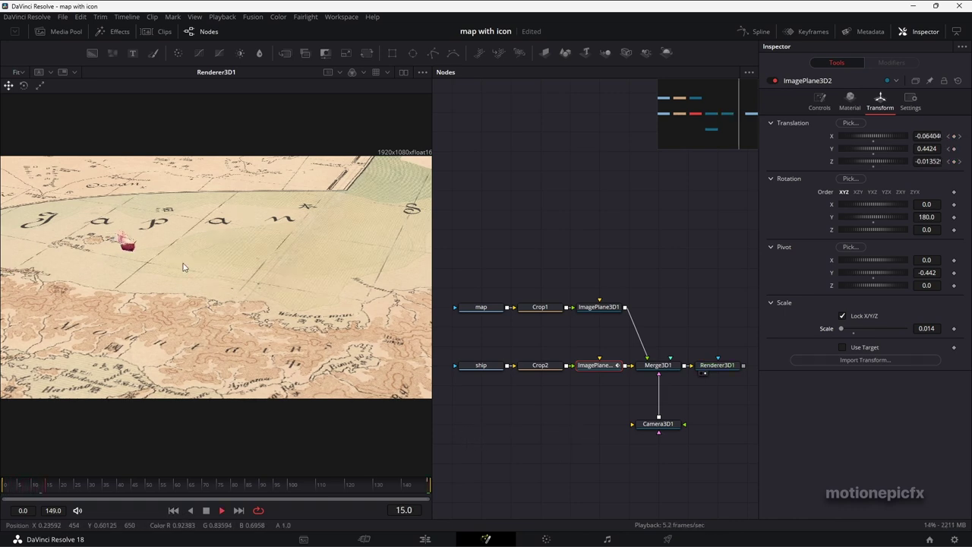
key(space)
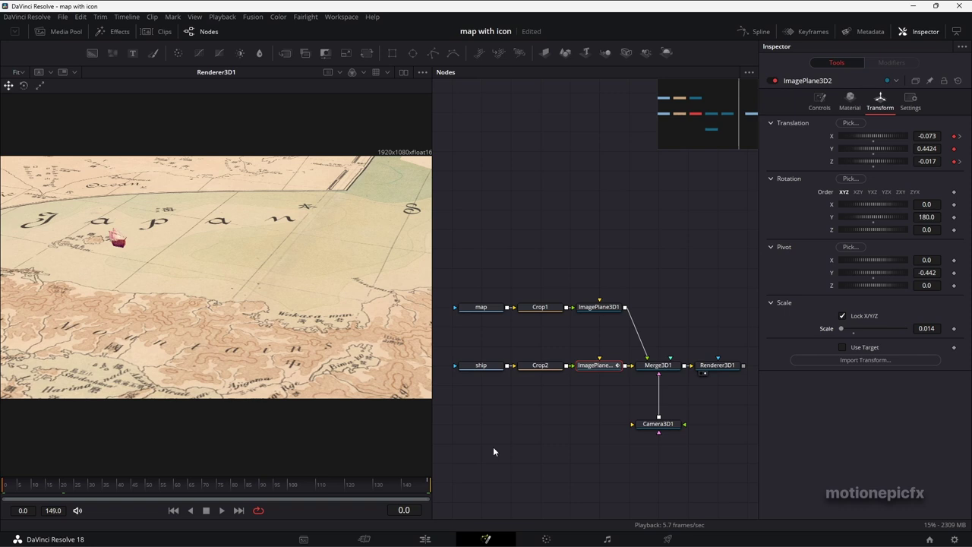
Animate the whole translate group of the Camera 3D node at frame 0
click(668, 431)
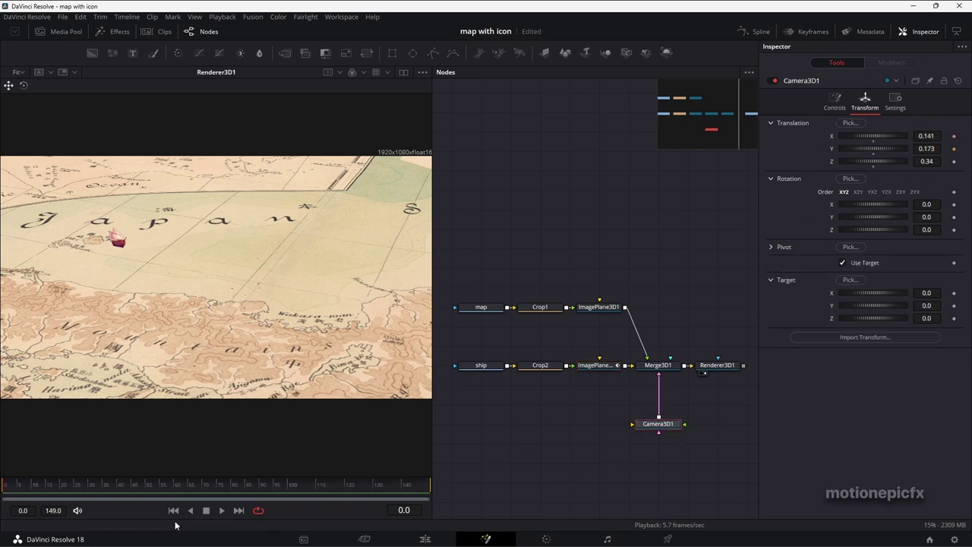
right_click(816, 141)
click(838, 161)
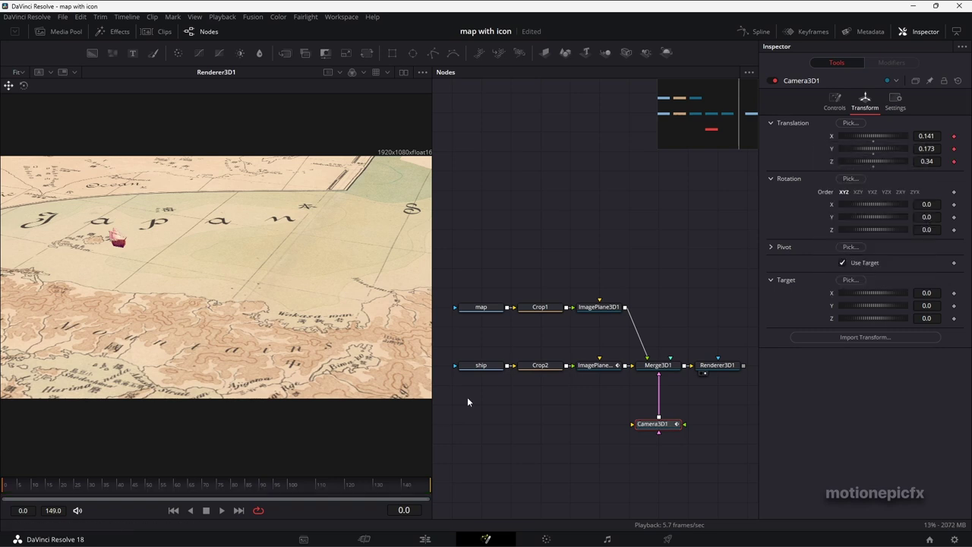
Set the camera's translation at frame 149 to X 0.159, Y 0.136 and Z 0.31, and play the animation from the start
click(239, 511)
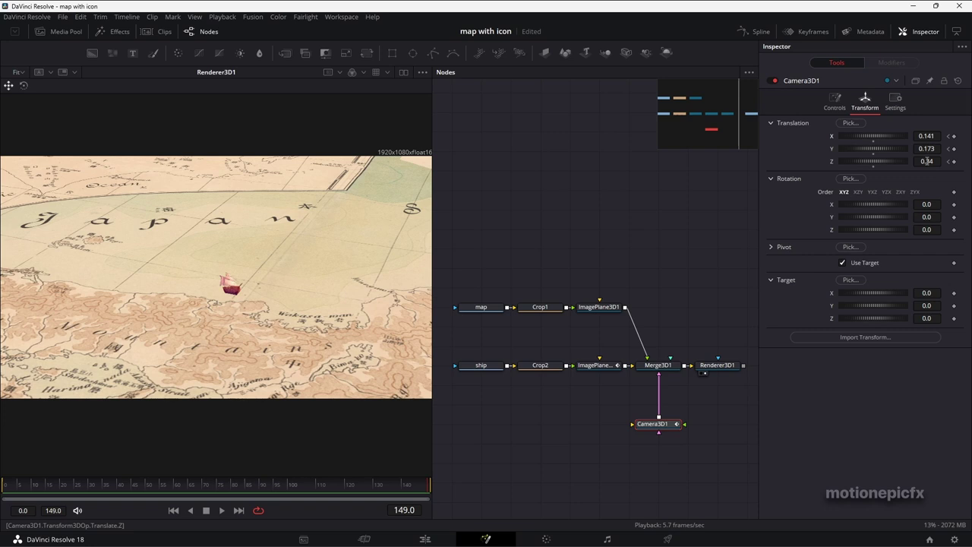
drag(928, 161, 908, 148)
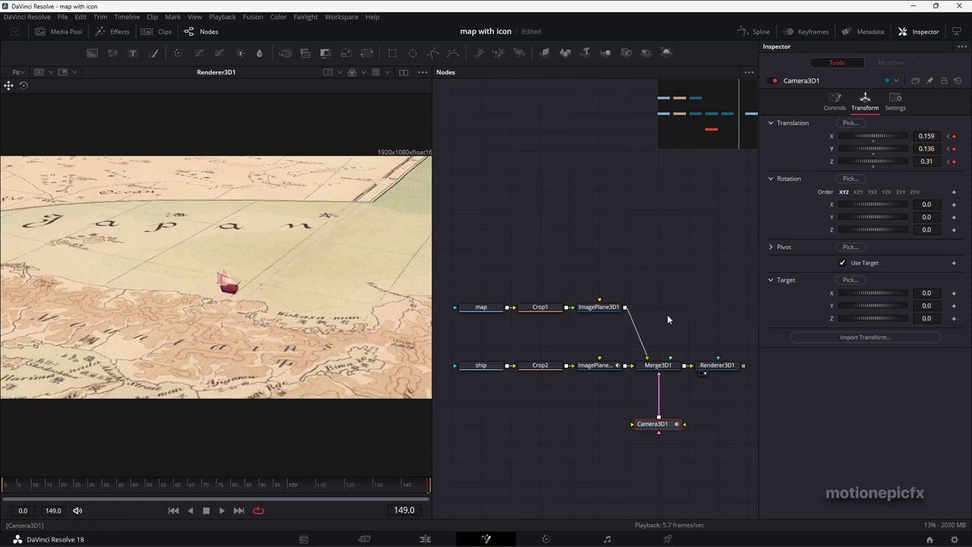
click(174, 510)
key(space)
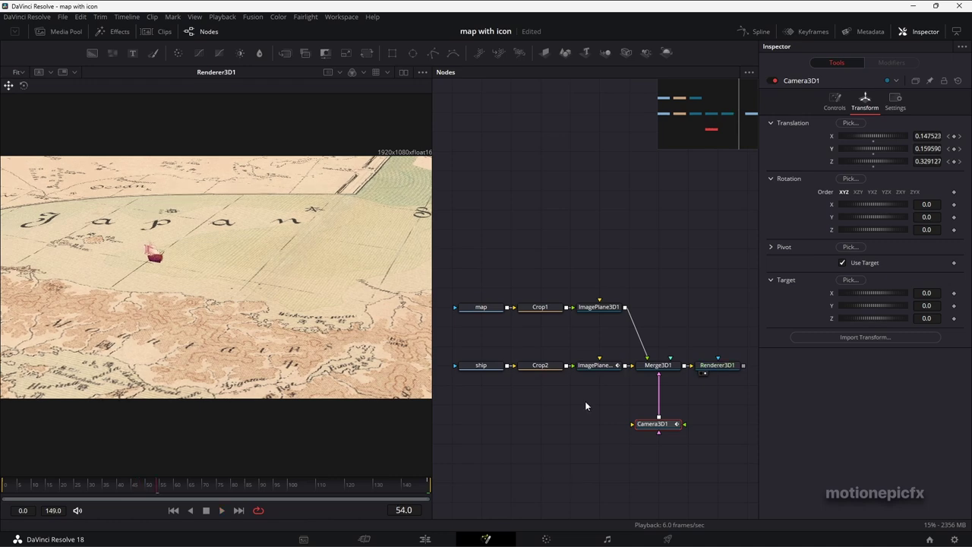
Duplicate the ship media node together with its Crop node and place the copies below the originals
drag(615, 417, 536, 435)
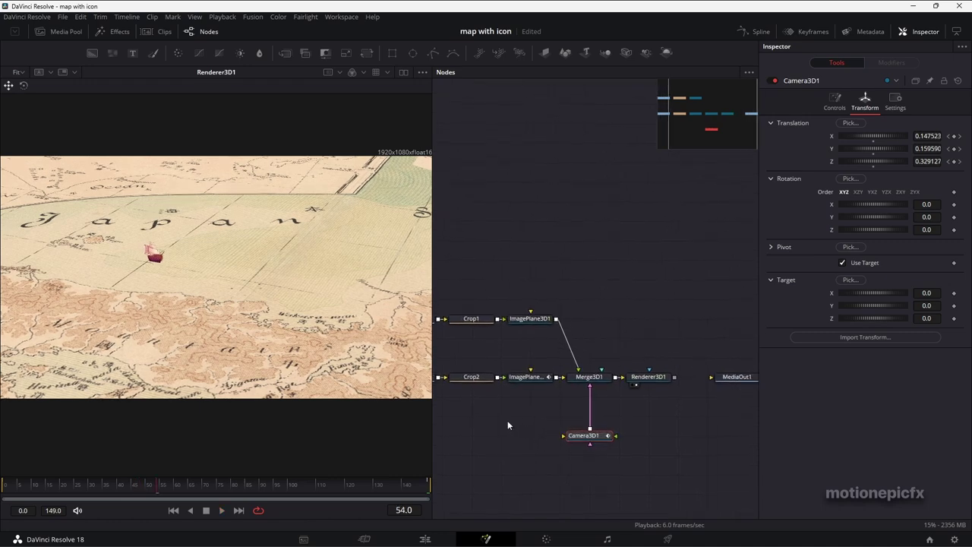
drag(440, 408, 588, 351)
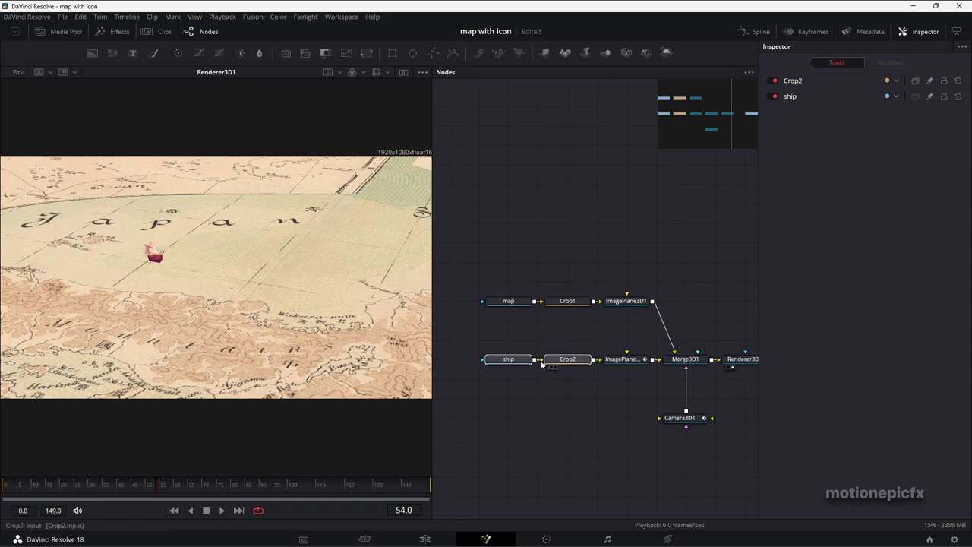
click(489, 400)
key(ctrl+v)
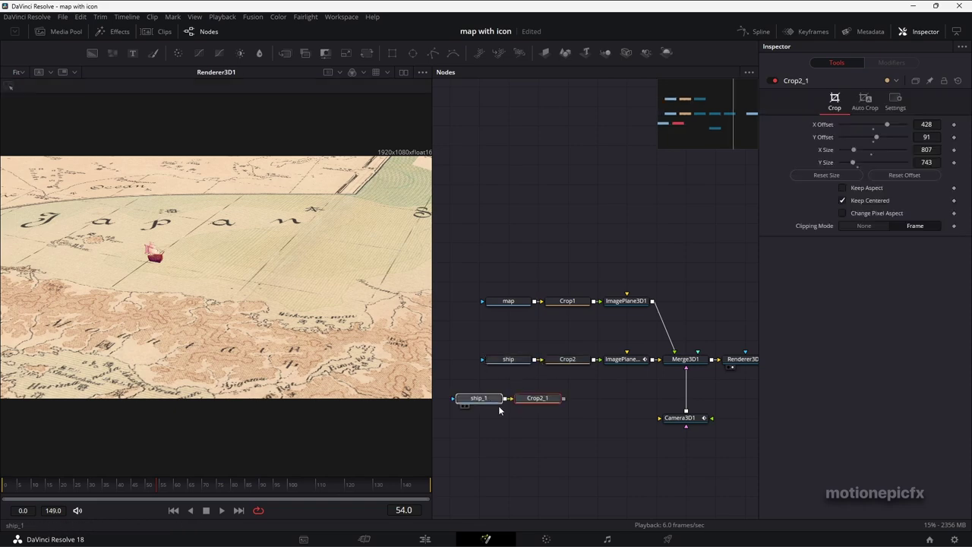
Shift the duplicated ship and Crop nodes aside, preview the Crop copy, and add a Color Corrector after it
drag(534, 403, 506, 403)
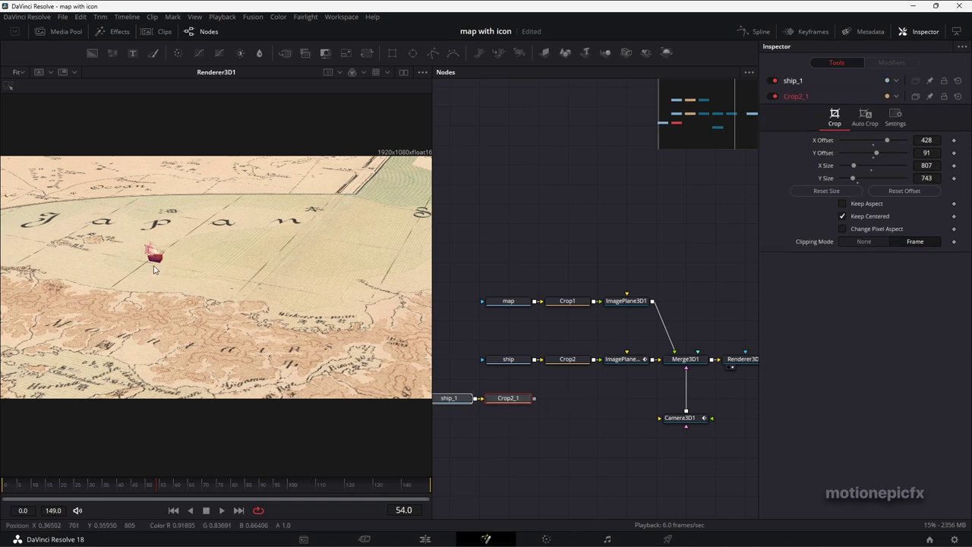
click(518, 419)
click(513, 404)
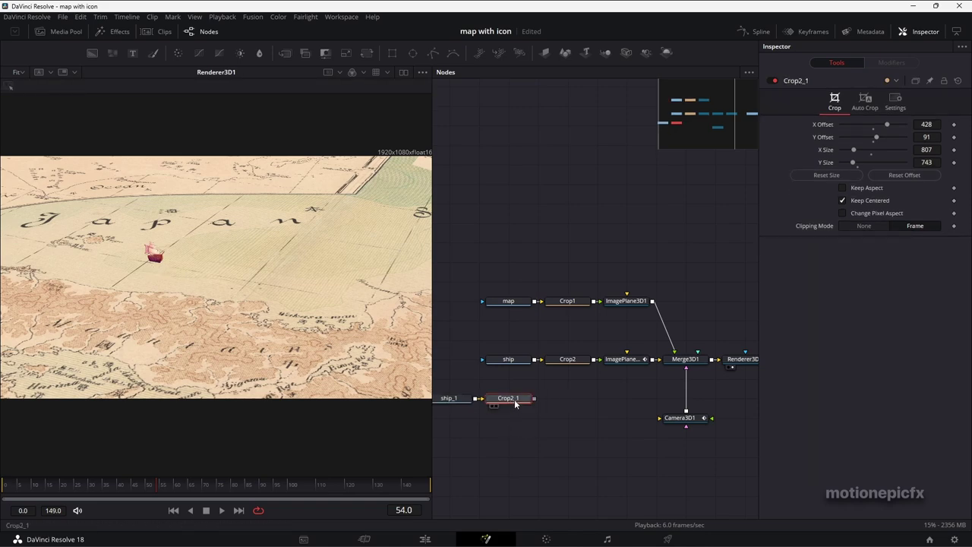
key(1)
key(shift+space)
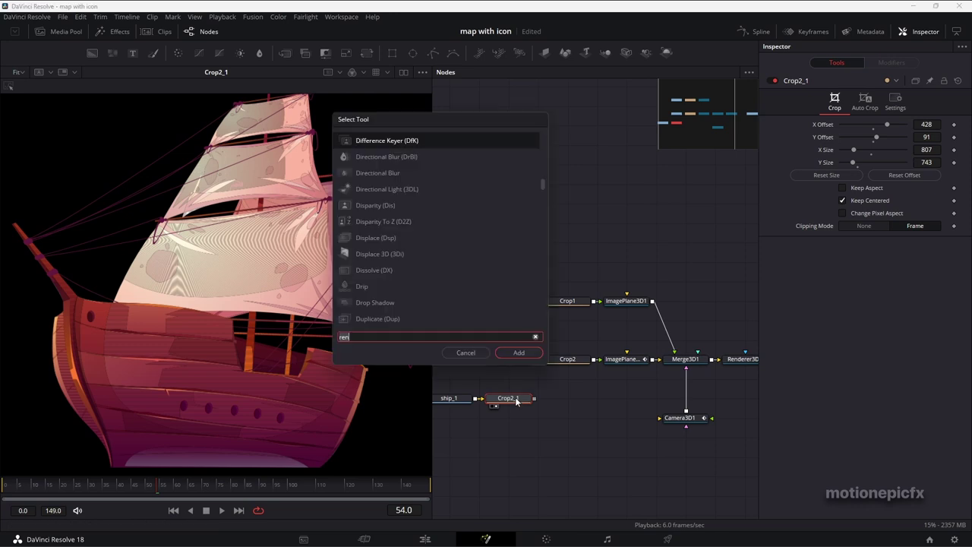
text(cc)
click(518, 354)
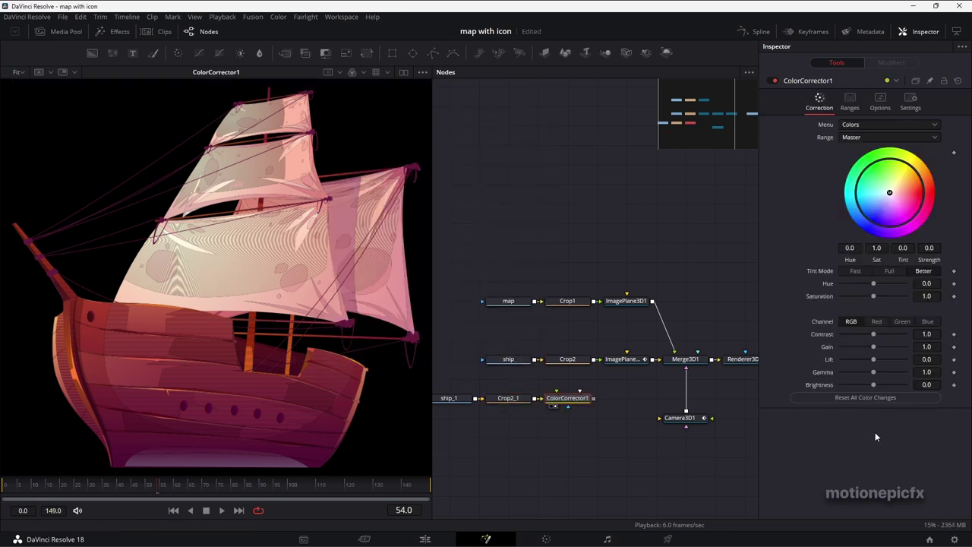
Lower the Color Corrector's brightness to -1.0 and enable the viewer's Checker Underlay
drag(875, 385, 836, 384)
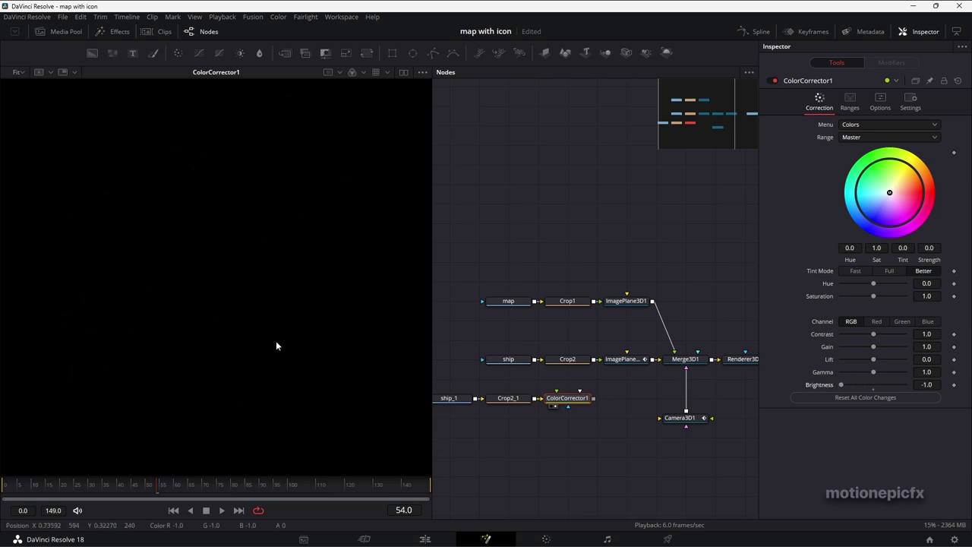
right_click(257, 200)
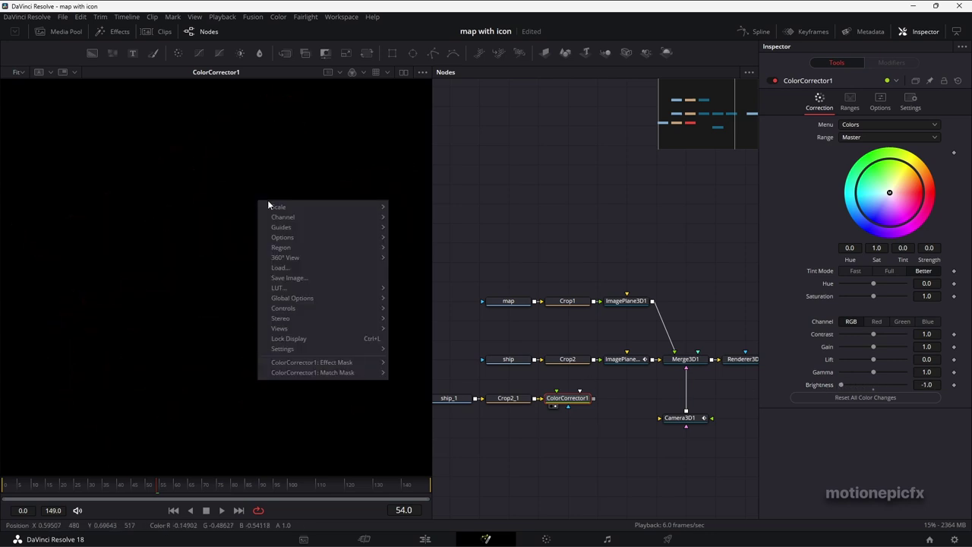
mouse_move(309, 240)
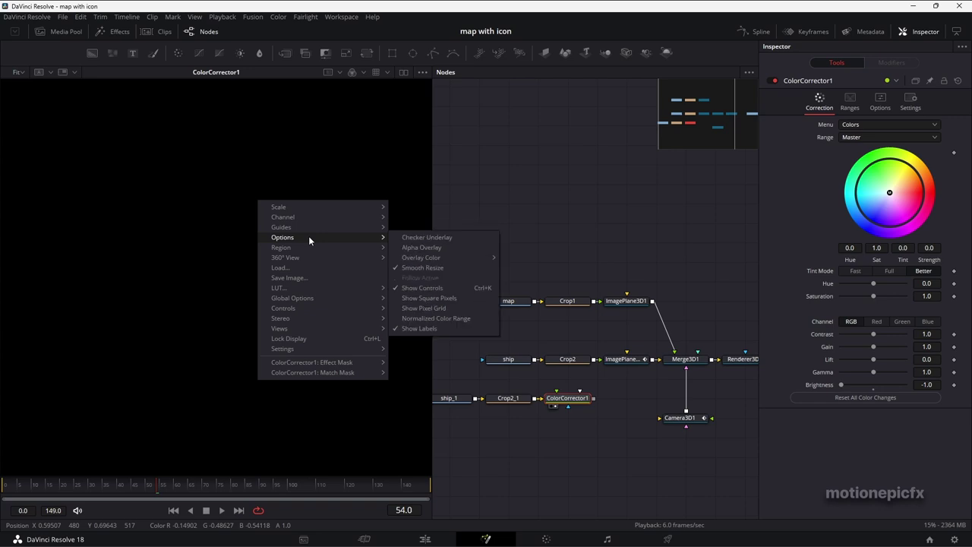
click(405, 237)
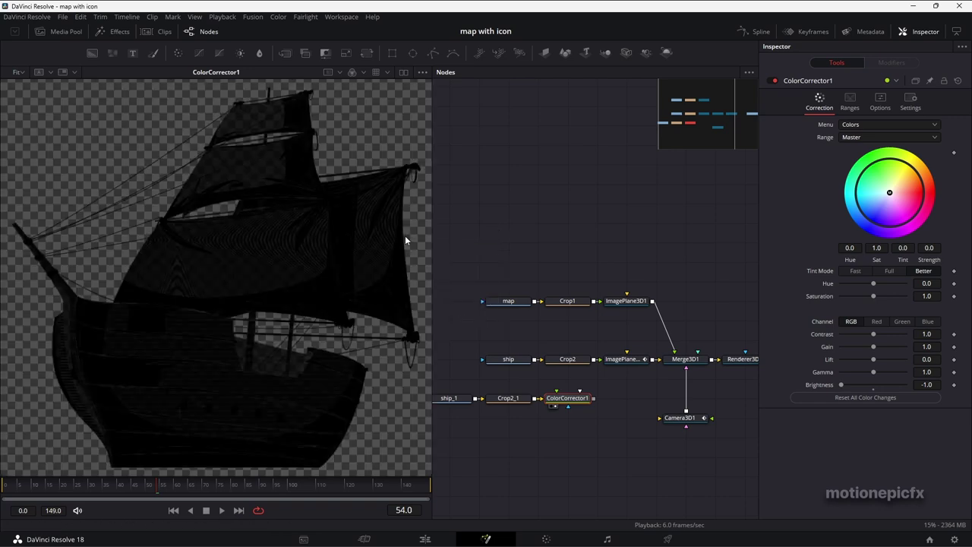
Add a Blur node after the Color Corrector
key(shift+space)
text(cc)
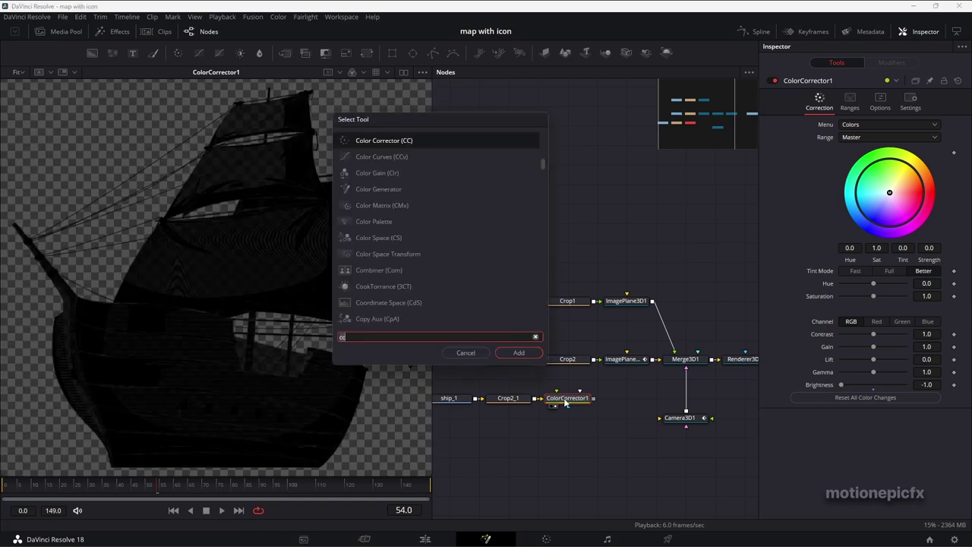
key(BackSpace)
key(BackSpace)
text(blur)
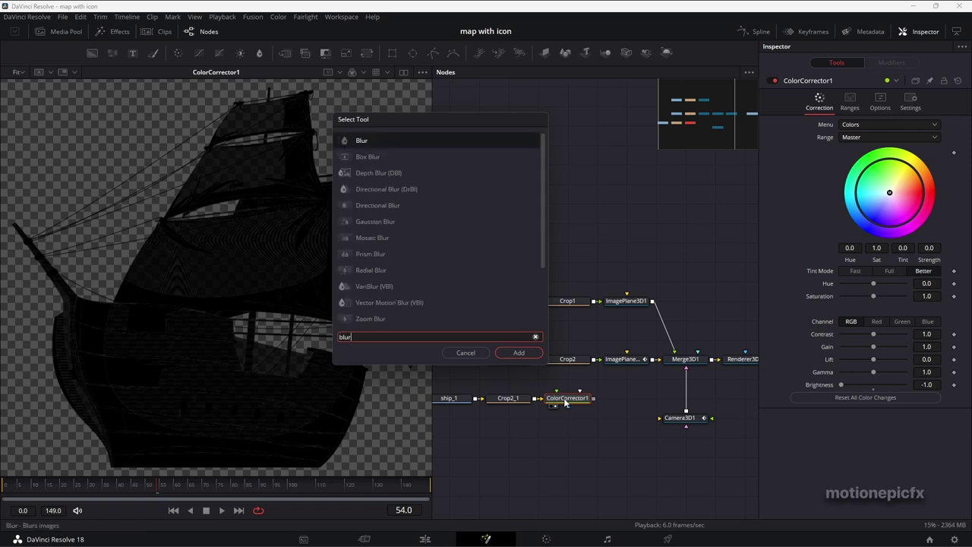
key(Return)
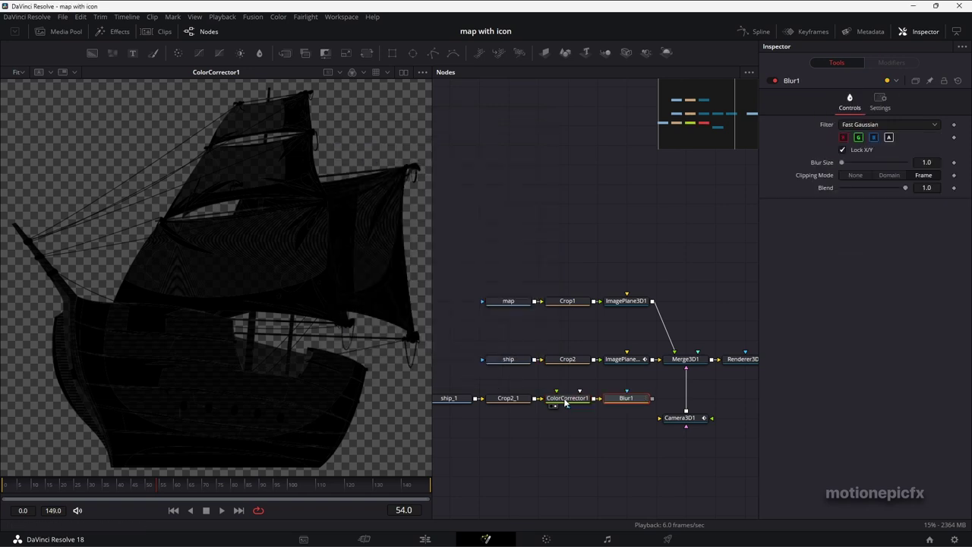
Shift the duplicate ship's node chain over, preview the Blur node, and set its blur size to 7.9
drag(651, 427, 433, 384)
drag(616, 403, 559, 402)
click(559, 402)
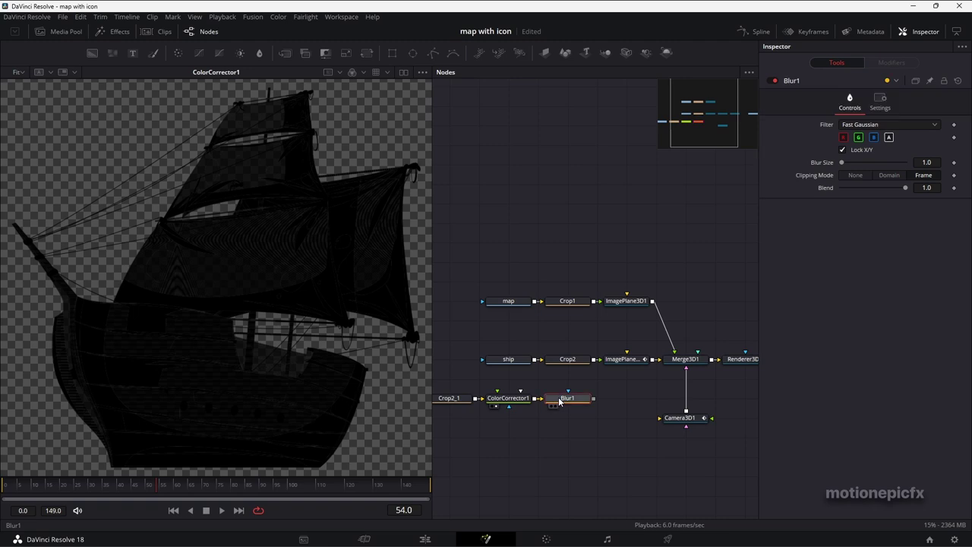
key(1)
drag(843, 163, 846, 161)
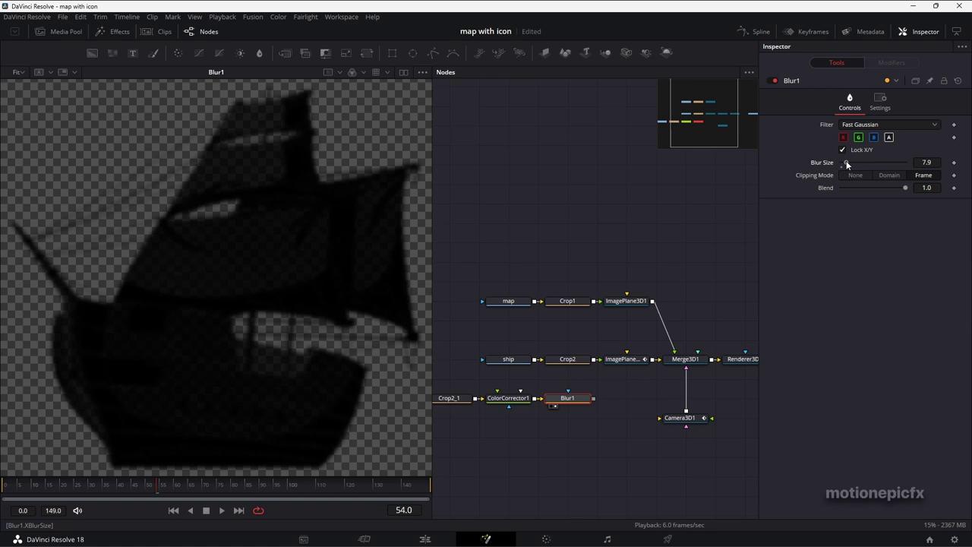
Paste an instance of ImagePlane3D2, wire it between the Blur node and Merge3D1, and view Renderer3D1
drag(609, 425, 540, 420)
click(570, 376)
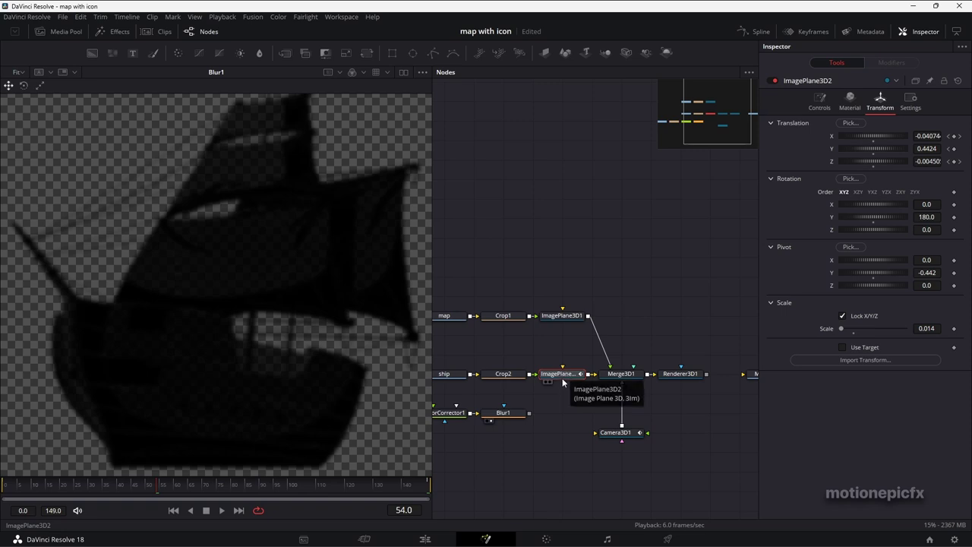
click(553, 418)
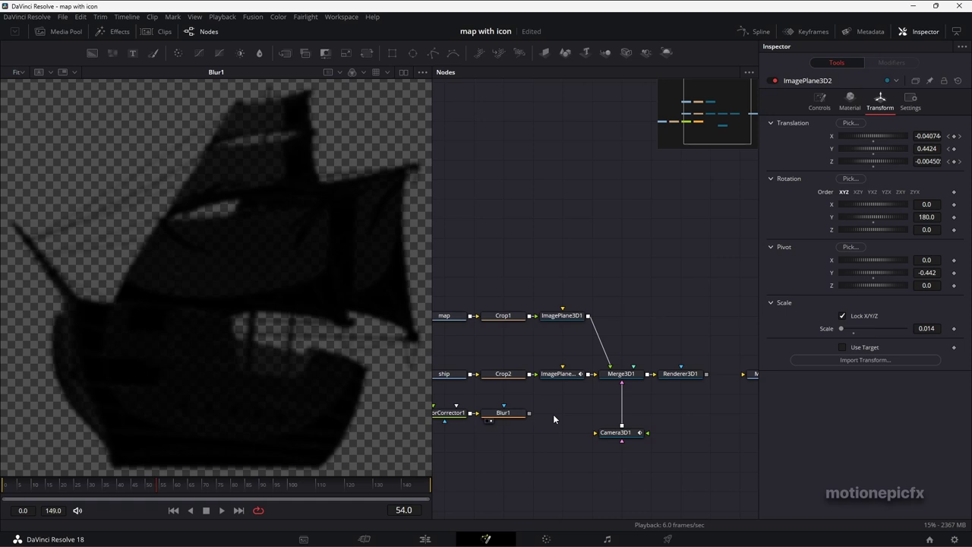
key(ctrl+shift+v)
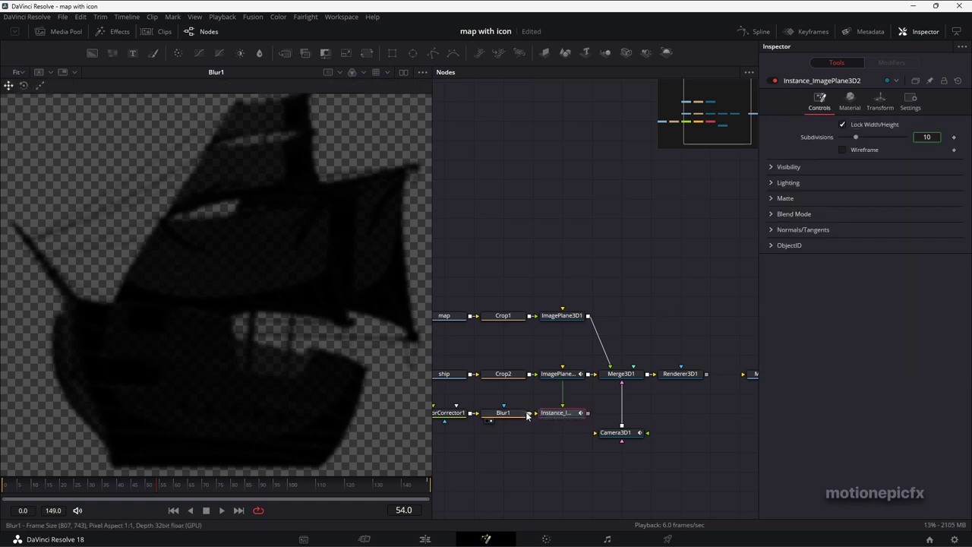
mouse_move(530, 414)
mouse_down()
mouse_move(542, 407)
mouse_move(547, 414)
mouse_up()
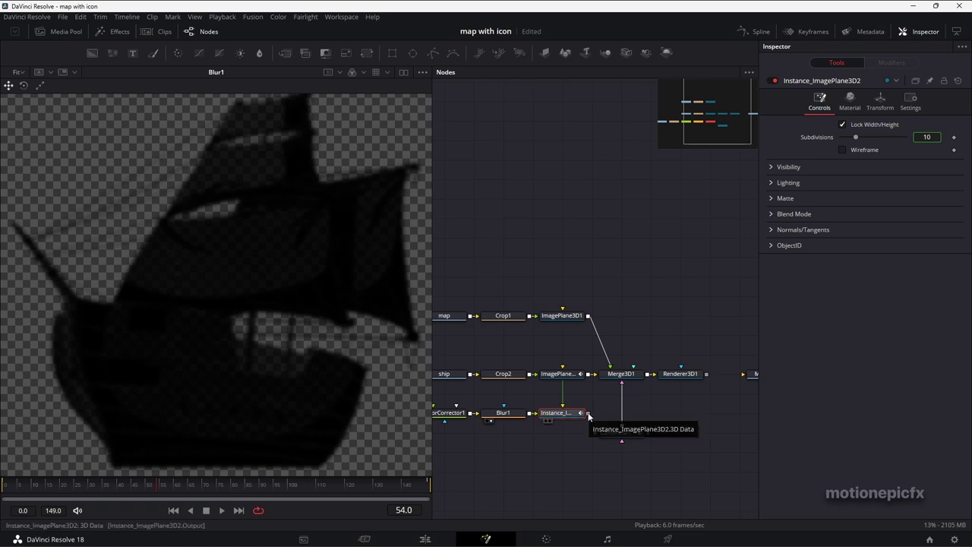
drag(588, 412, 609, 383)
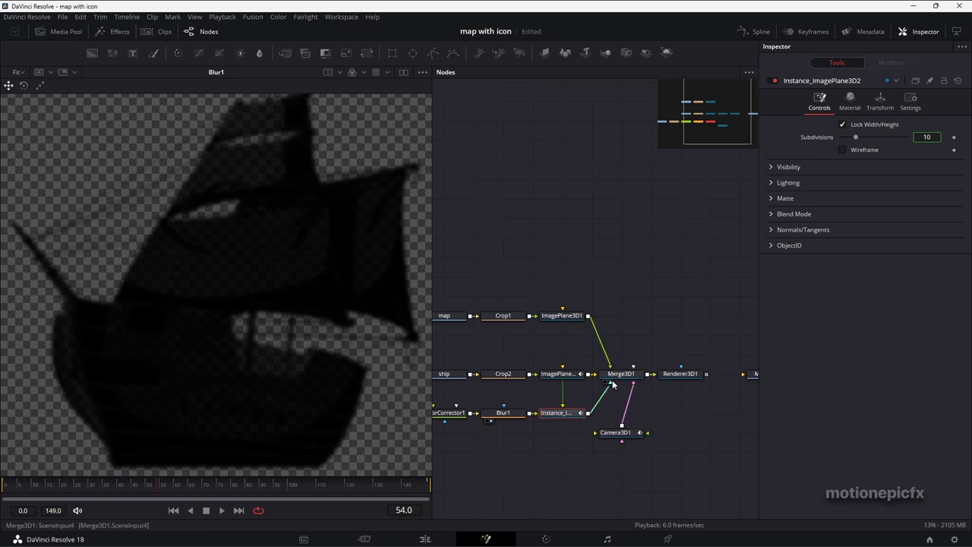
click(668, 382)
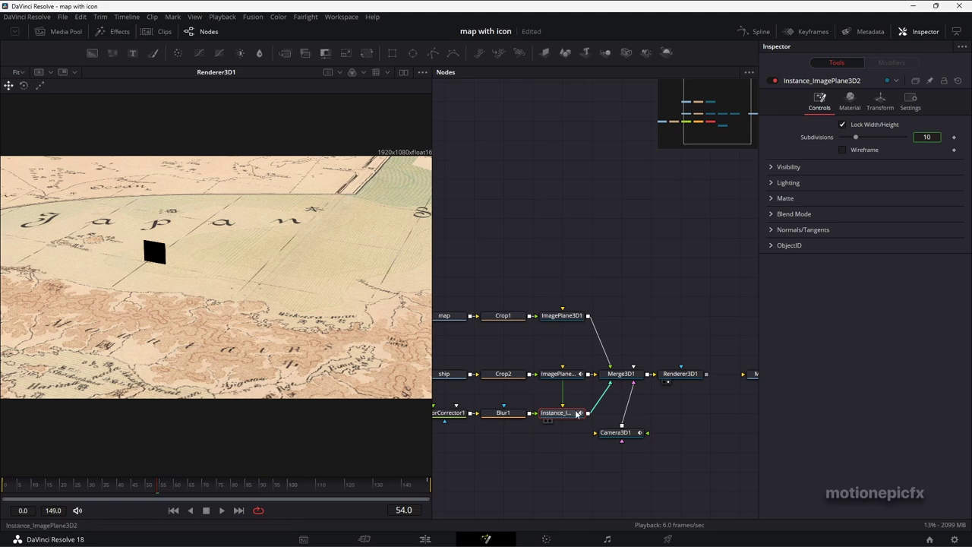
Deinstance the color group and the diffuse group in the instanced image plane's material
click(850, 104)
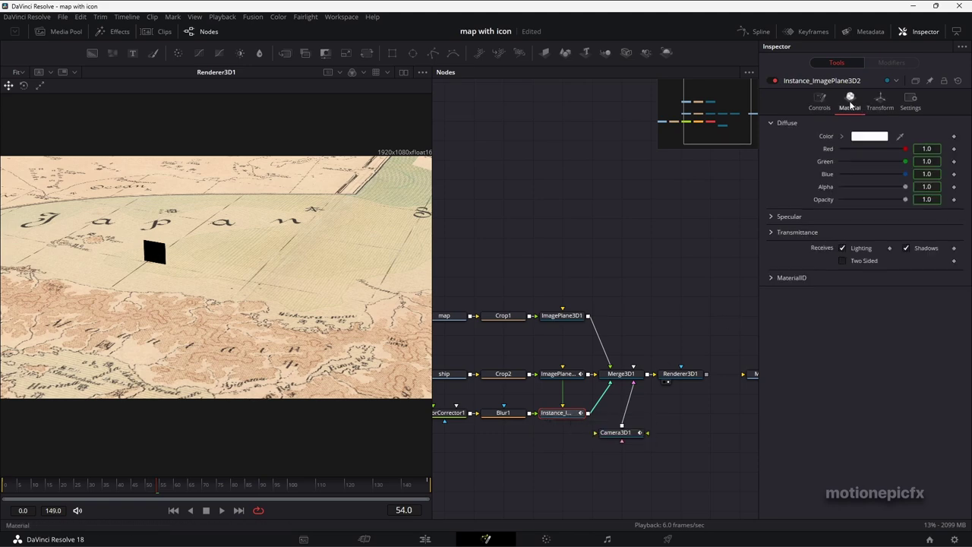
right_click(803, 162)
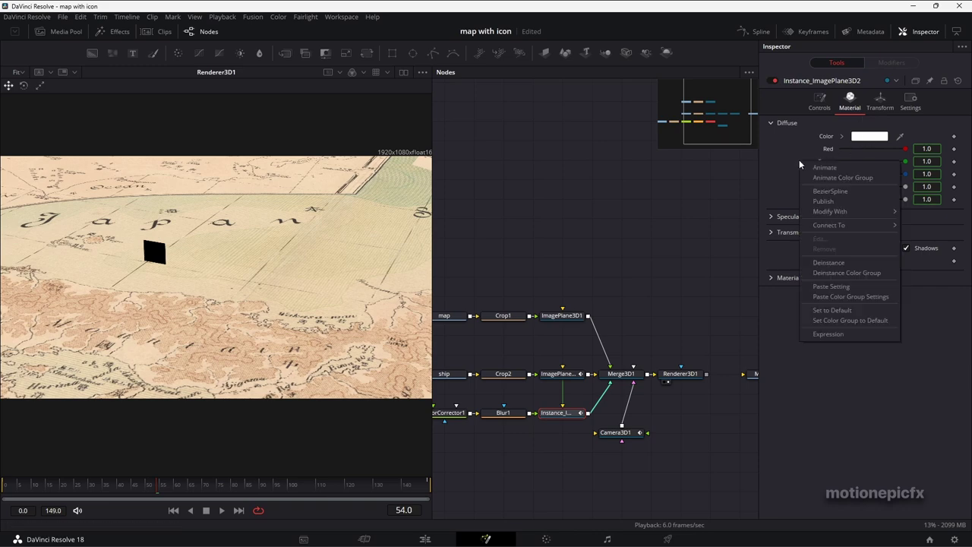
click(831, 274)
right_click(812, 198)
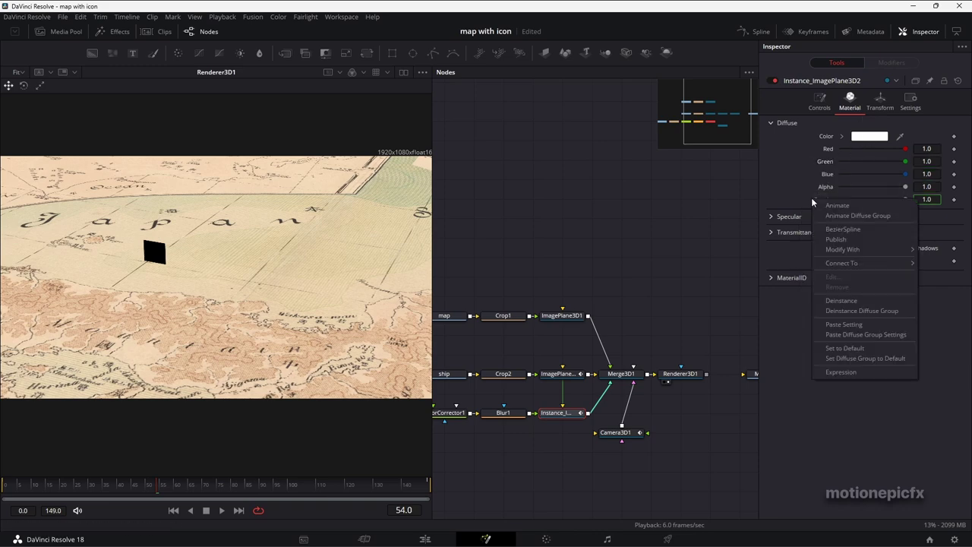
click(842, 313)
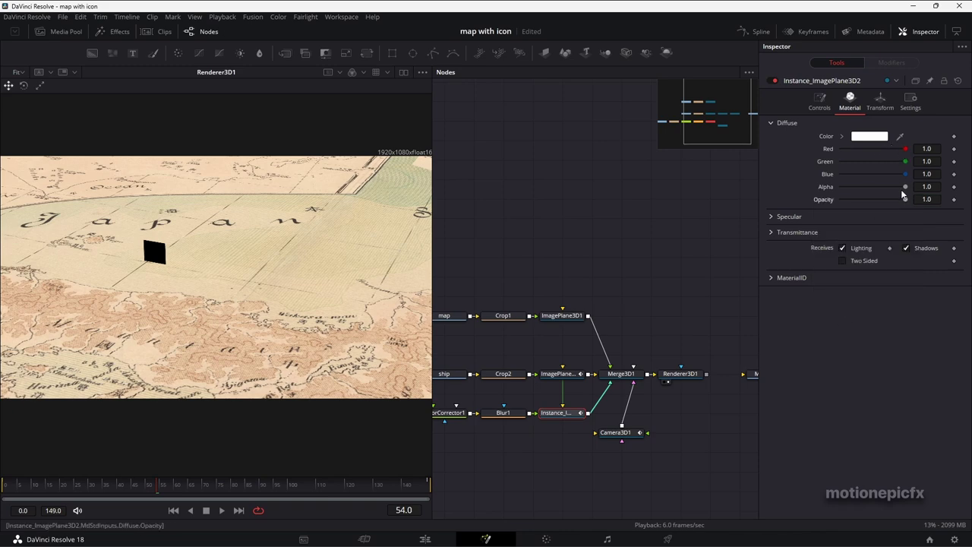
Set the instanced plane's diffuse red, green and blue to 0.0 and reduce its opacity slightly
drag(906, 150, 949, 157)
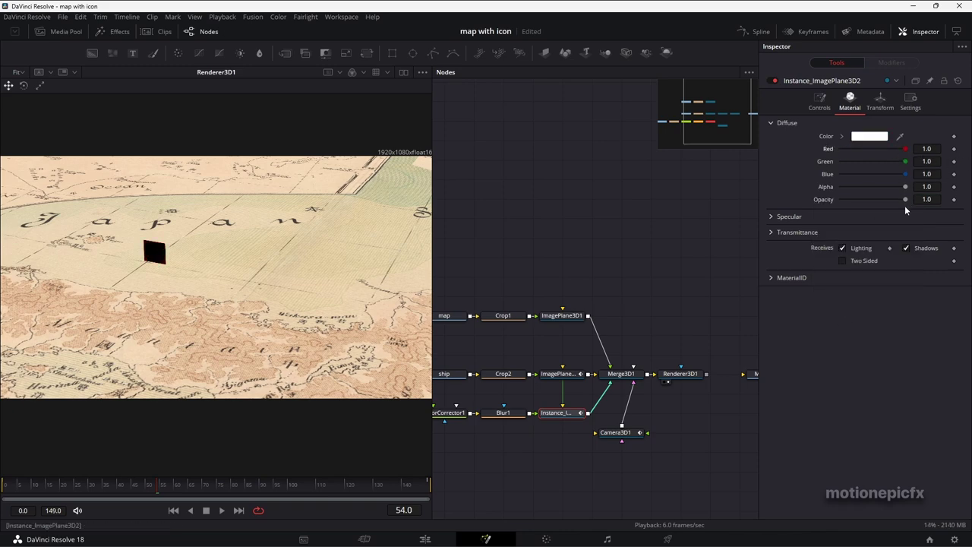
mouse_move(905, 199)
mouse_down()
mouse_move(847, 199)
mouse_move(919, 199)
mouse_up()
drag(904, 149, 818, 161)
drag(907, 174, 760, 172)
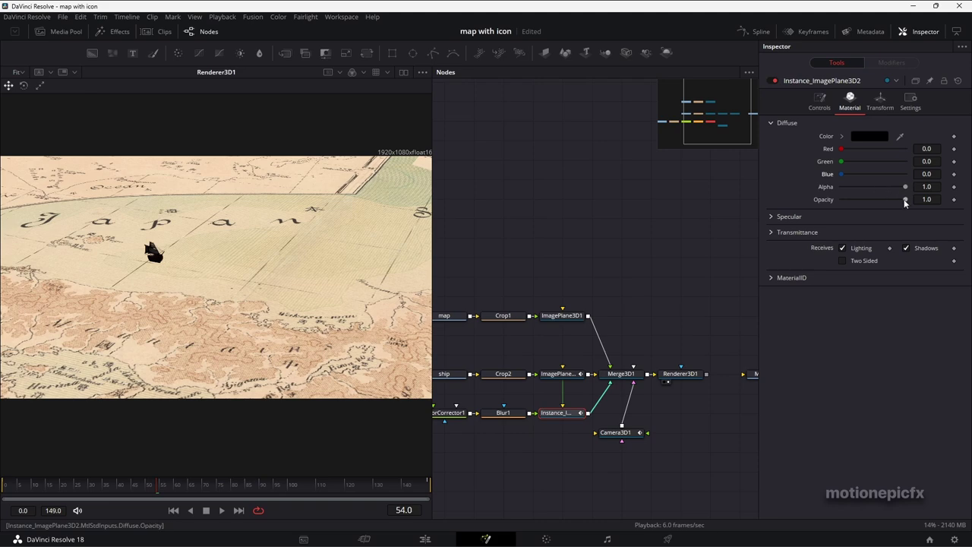
drag(900, 199, 886, 201)
Deinstance the instanced plane's rotate group and set its X rotation to -88.7 to lay the shadow flat
click(880, 106)
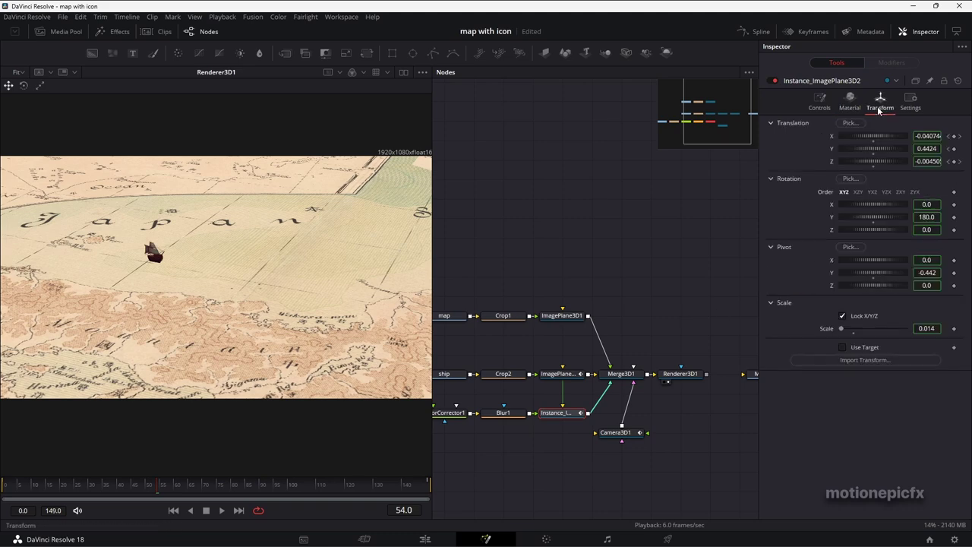
right_click(811, 208)
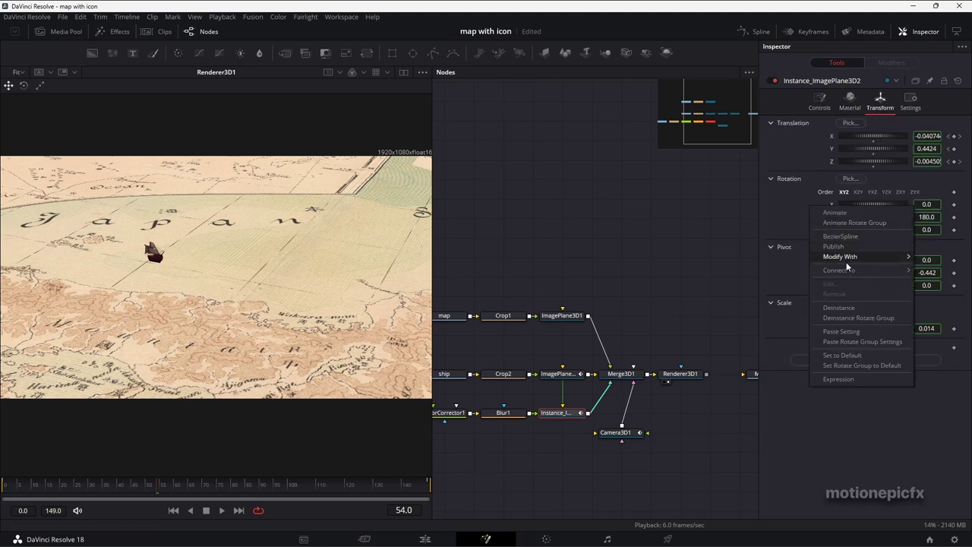
click(843, 320)
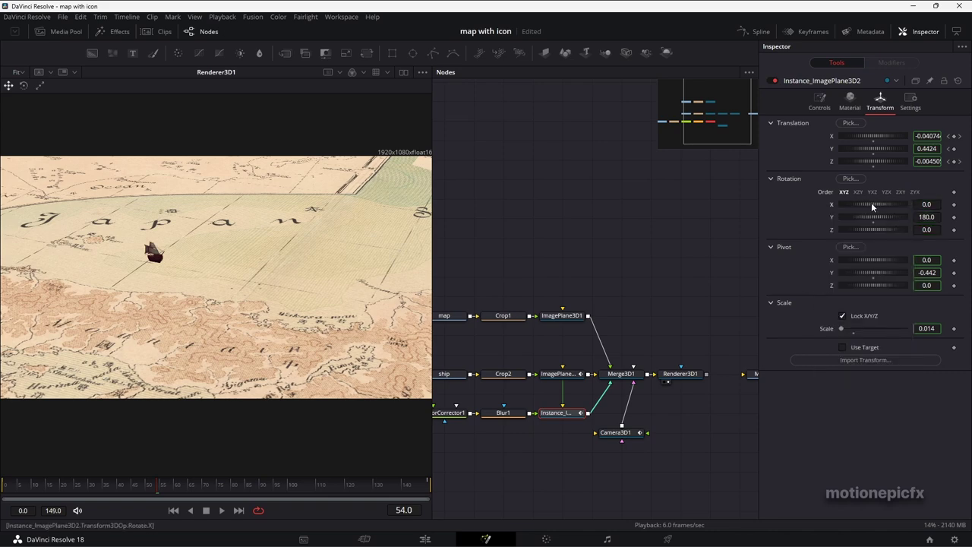
drag(871, 202, 854, 204)
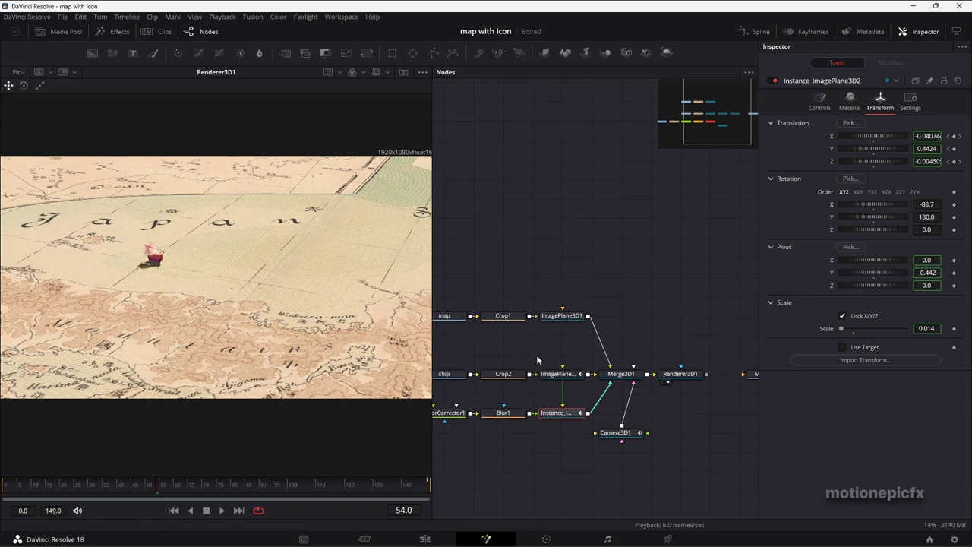
Play the rendered animation from the first frame to check the ship's shadow, and return to frame 0
click(174, 511)
click(221, 511)
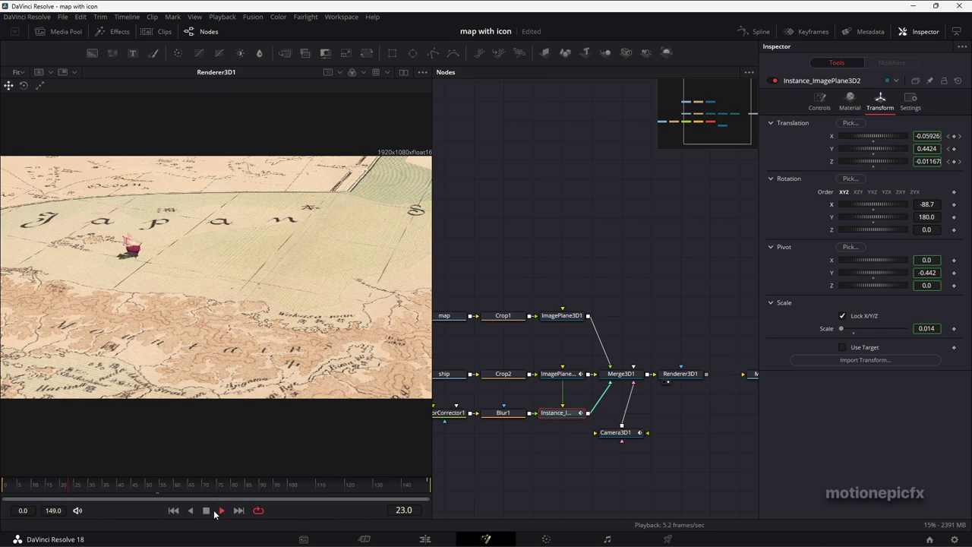
click(206, 512)
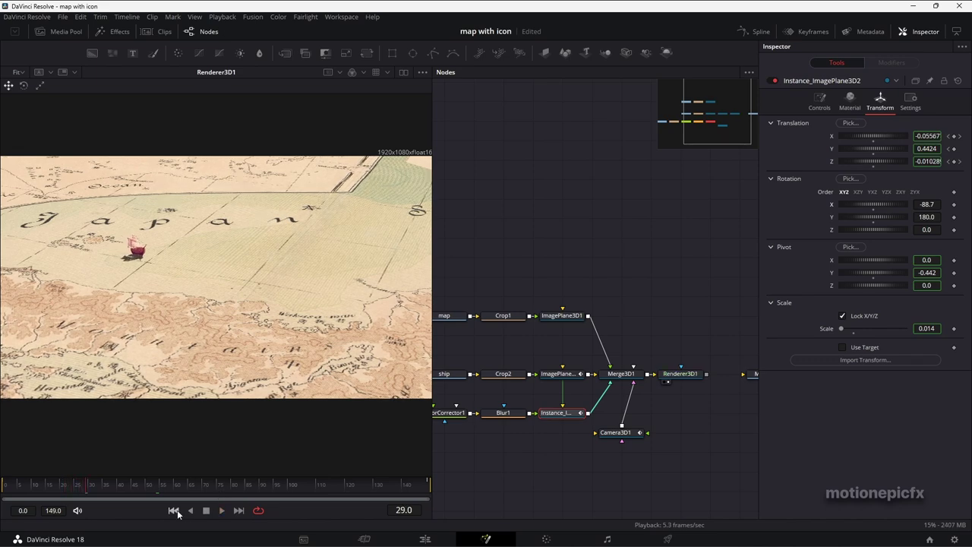
click(176, 509)
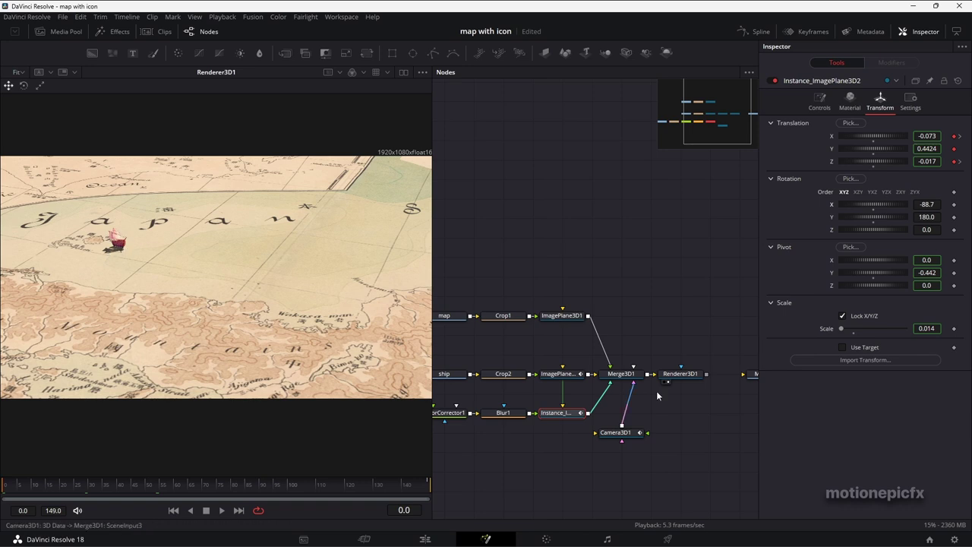
View ImagePlane3D2 alone in the 3D viewer, orbit to face the ship, and play its movement
drag(564, 377, 99, 247)
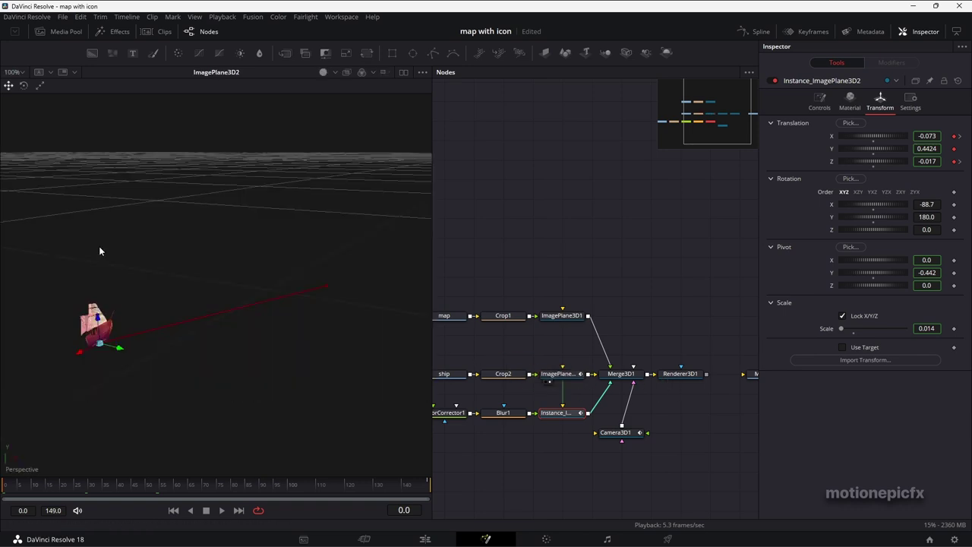
drag(174, 330, 186, 303)
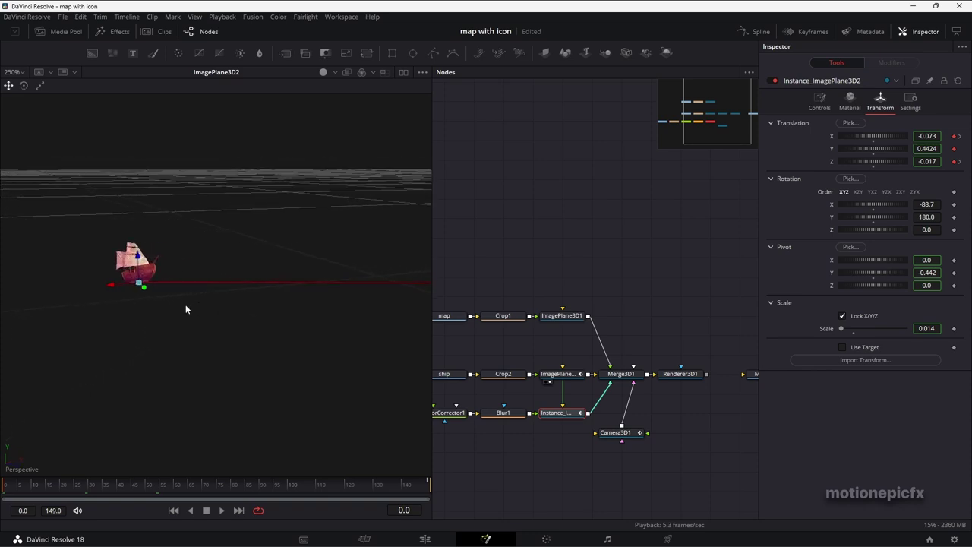
key(space)
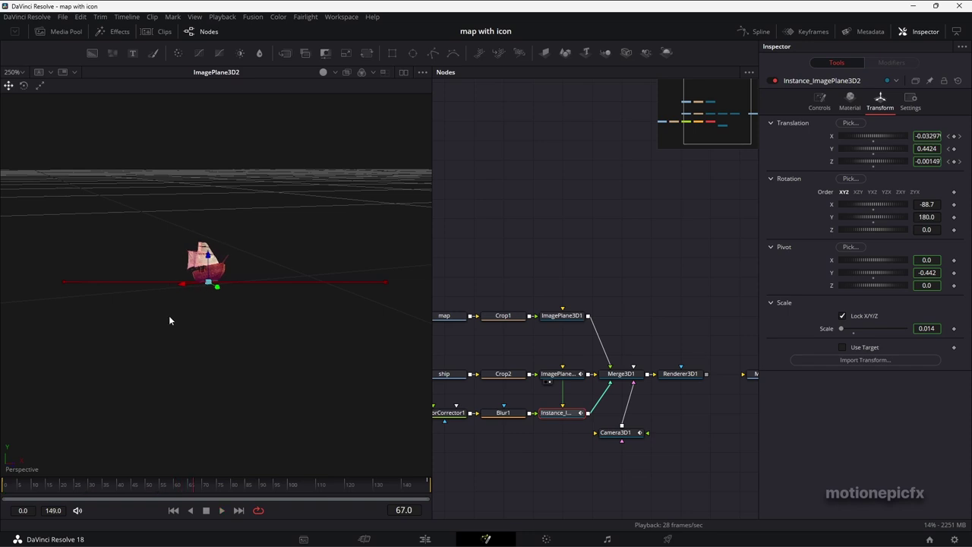
At frame 0, test a tilt of ImagePlane3D2 about Z, reset it, and add a Perturb modifier to its Z rotation
click(174, 510)
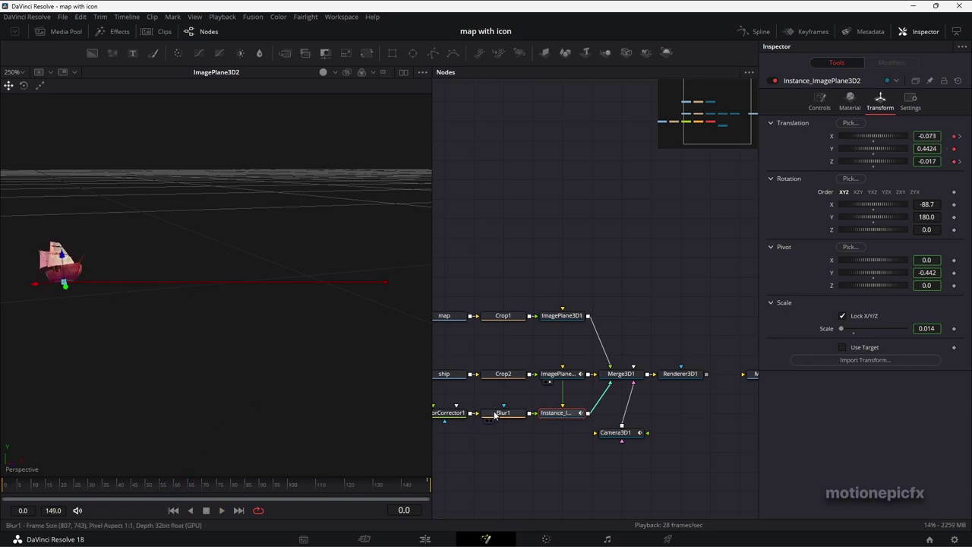
click(564, 377)
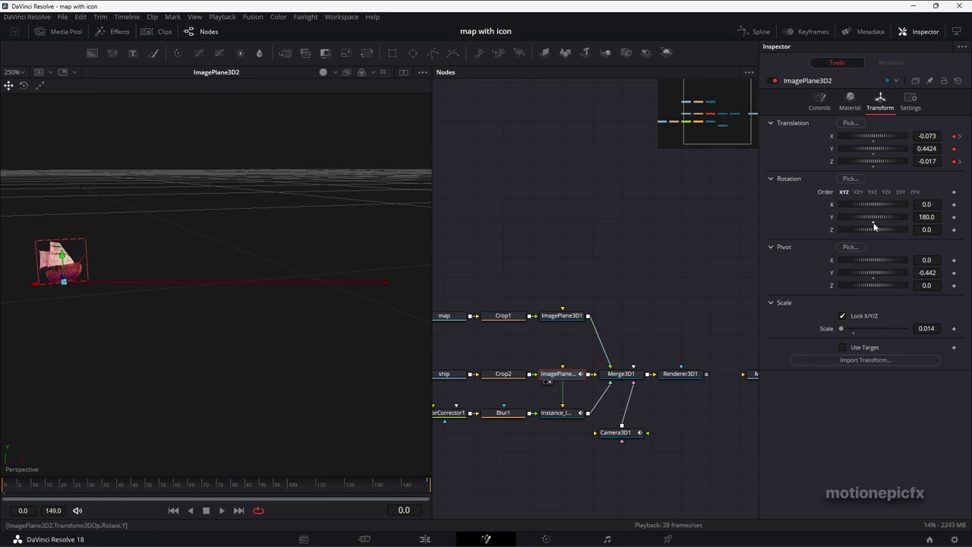
drag(868, 228, 865, 228)
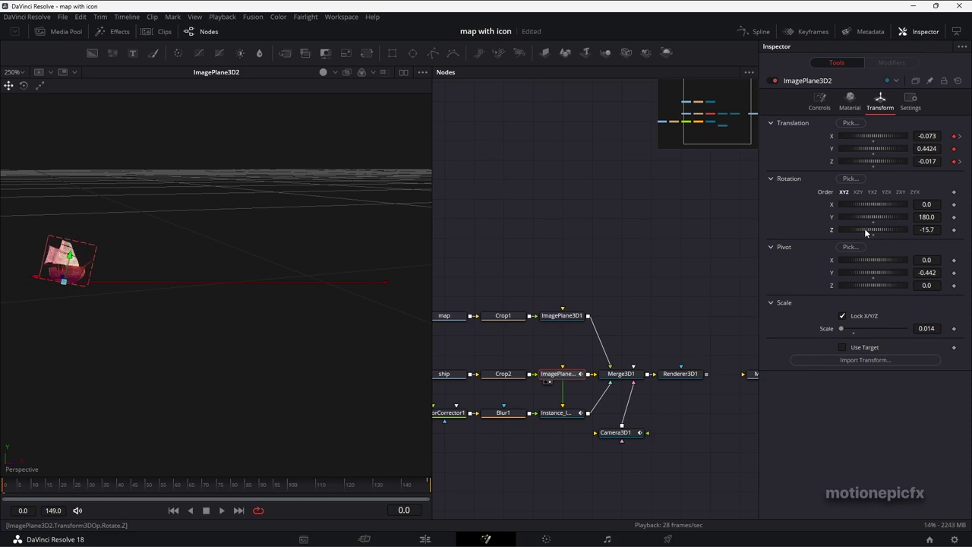
double_click(864, 227)
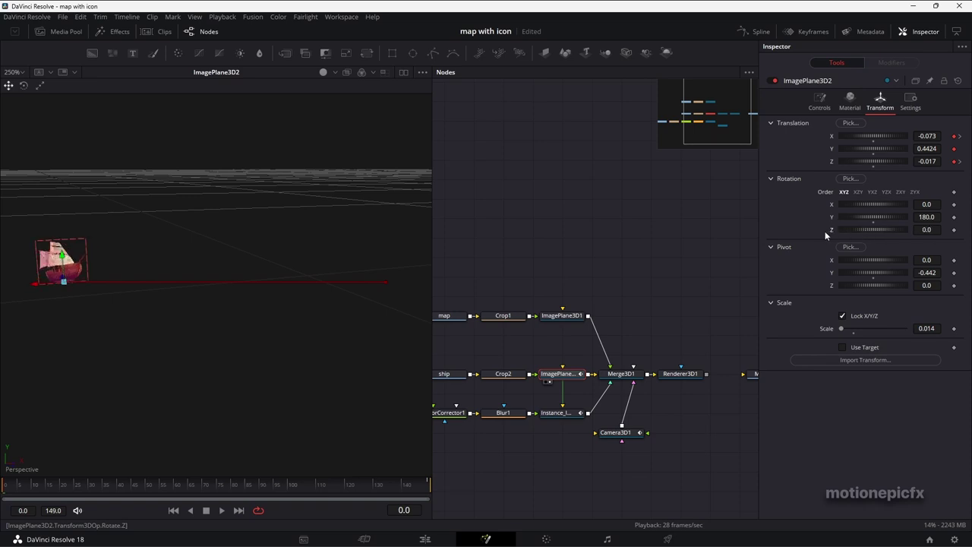
right_click(832, 232)
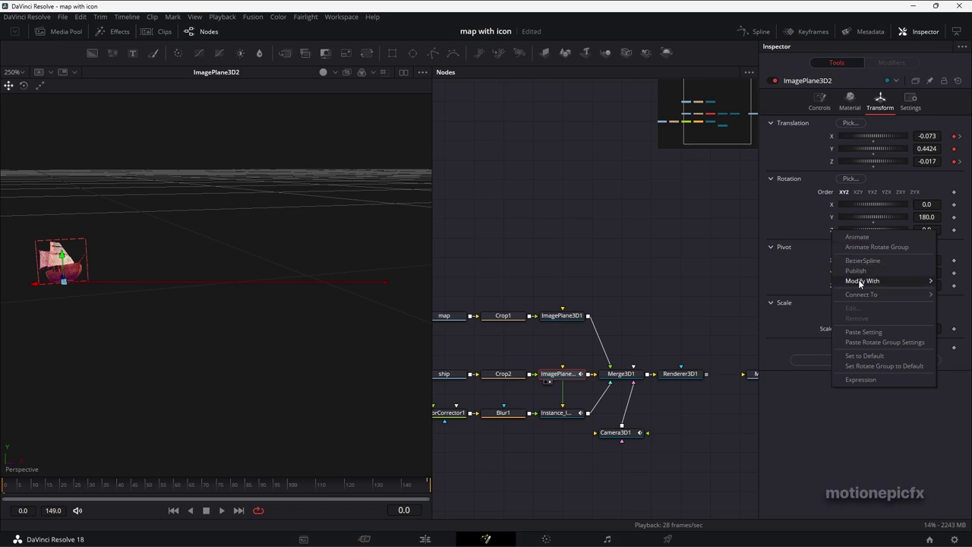
mouse_move(858, 279)
click(757, 412)
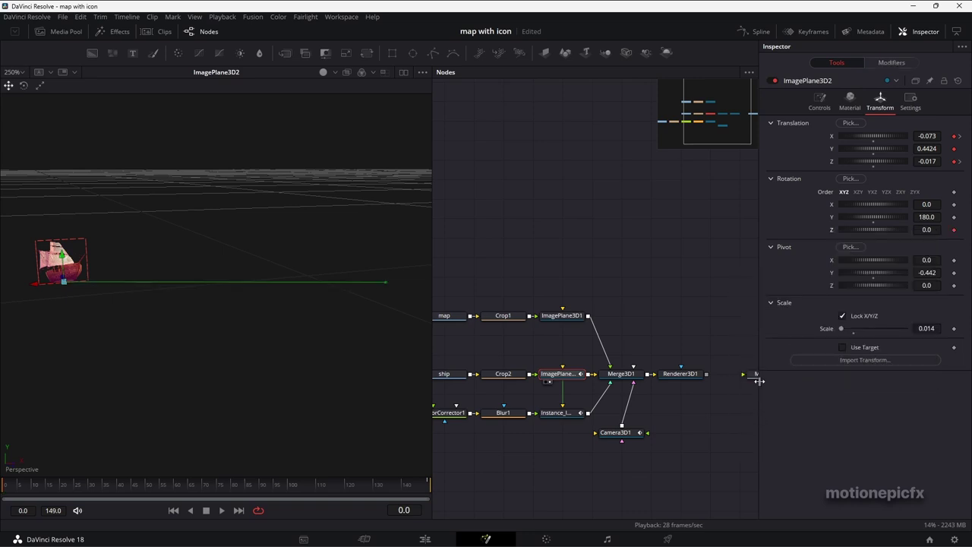
Set the strength of the ship's Perturb modifier to 10.0 and play the animation to check the rocking
click(885, 63)
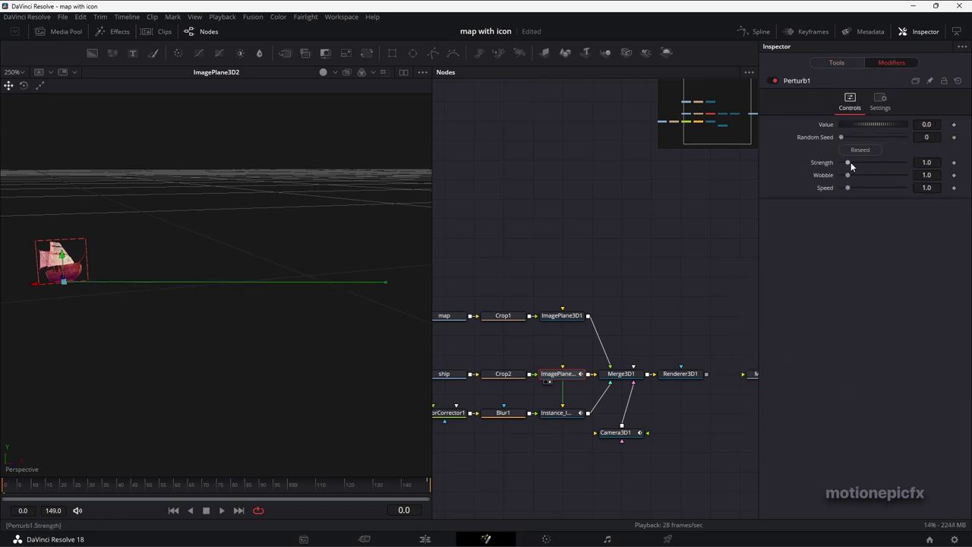
drag(848, 163, 947, 166)
key(space)
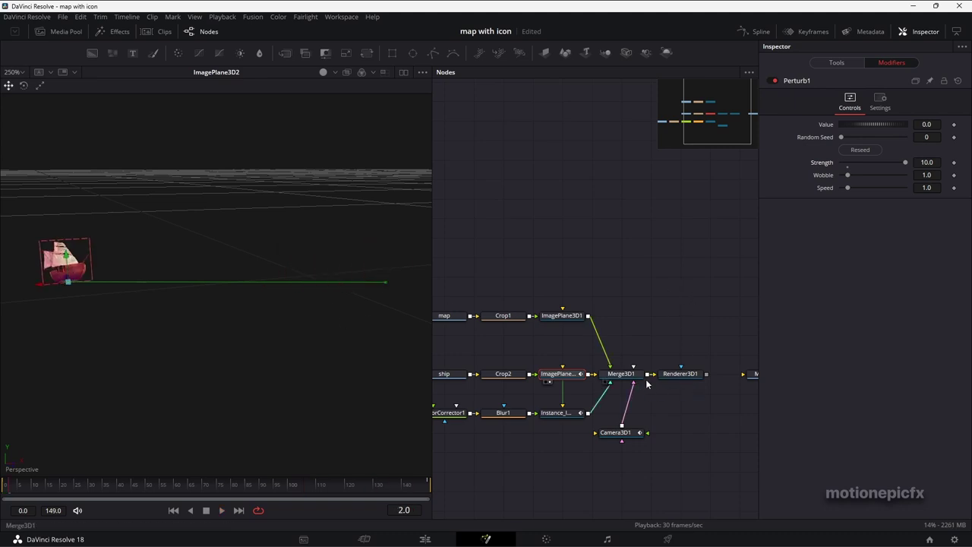
View Instance_ImagePlane3D2 alone and add a Perturb modifier to its Y rotation
click(562, 415)
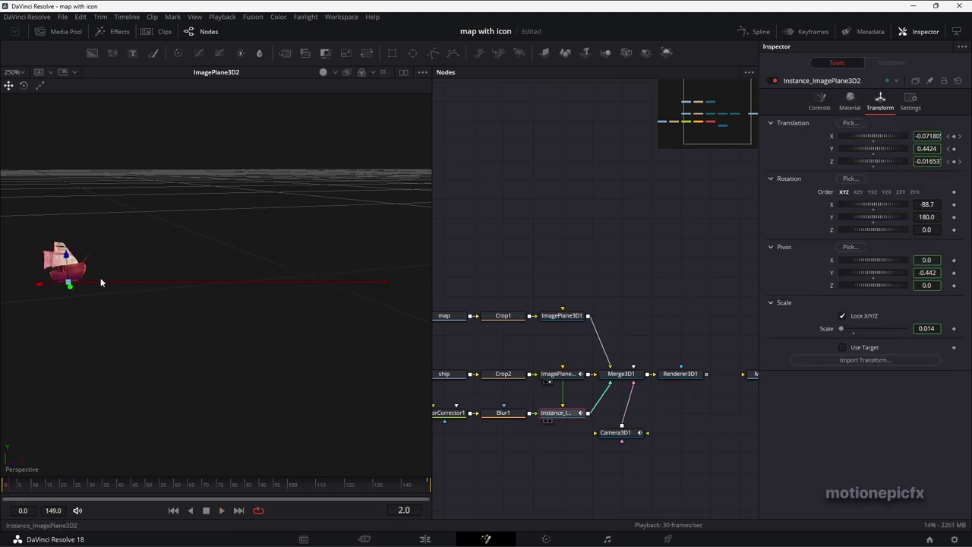
key(2)
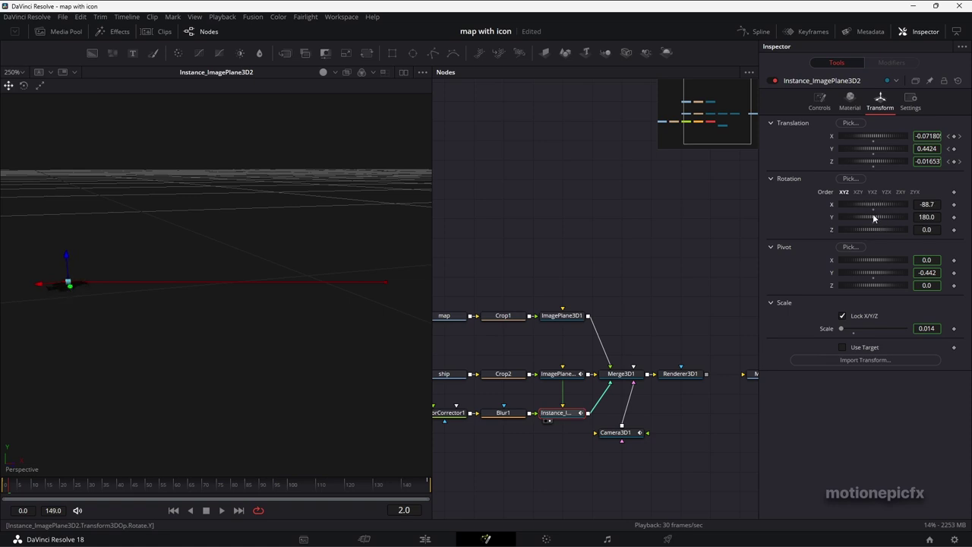
right_click(834, 221)
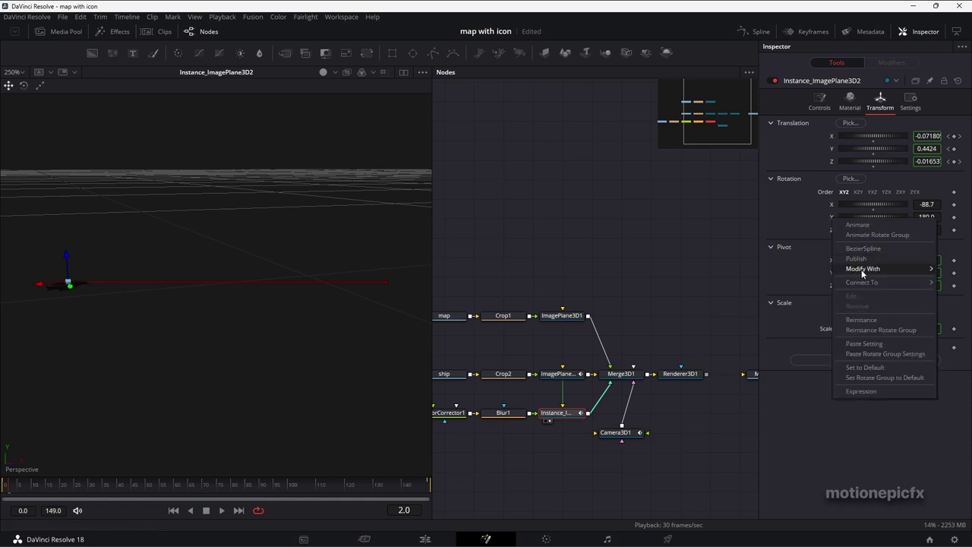
mouse_move(863, 269)
click(767, 401)
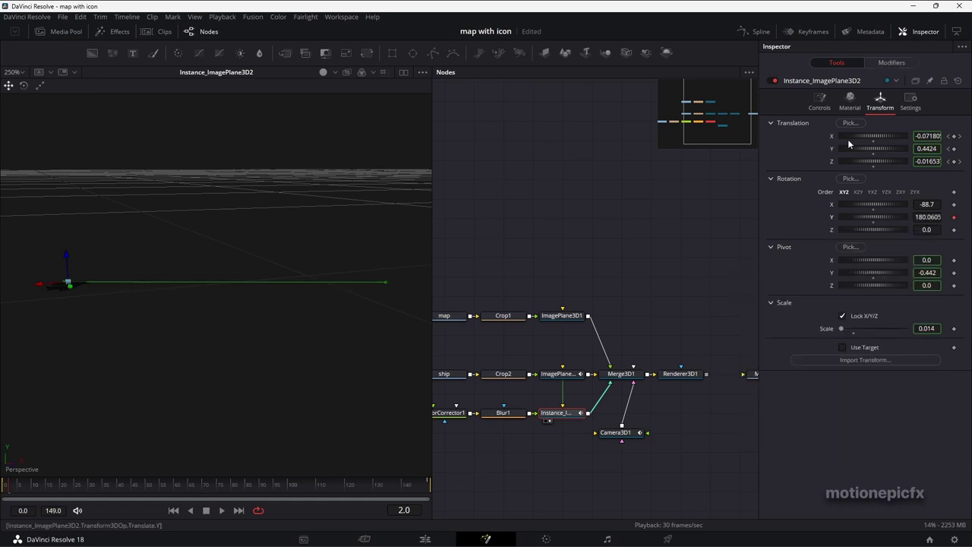
Set the strength of the shadow's Perturb modifier to 10.0 and play the Renderer3D1 output
click(891, 64)
drag(847, 162, 905, 162)
drag(681, 374, 230, 278)
key(space)
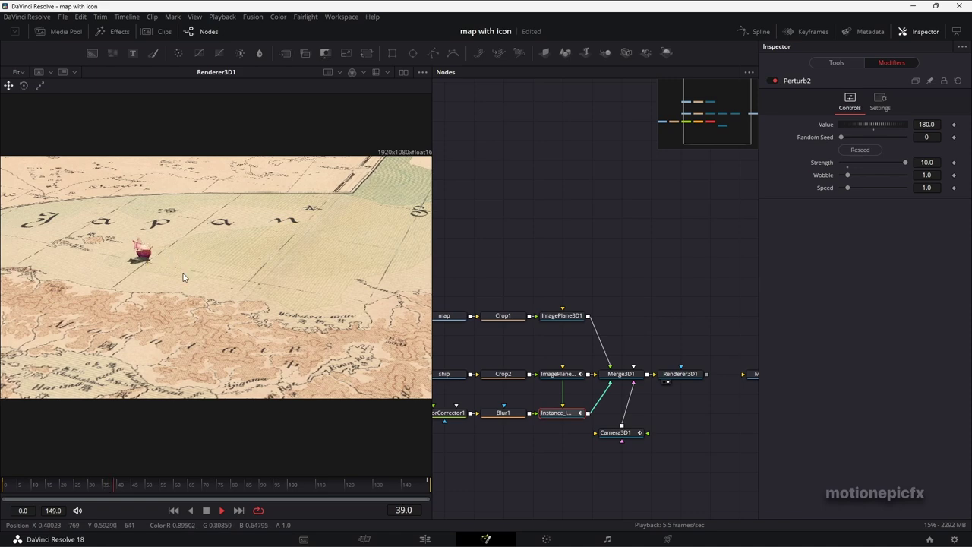
Make room before MediaOut1, add a Color Corrector after Renderer3D1, and view its output
drag(632, 453, 448, 475)
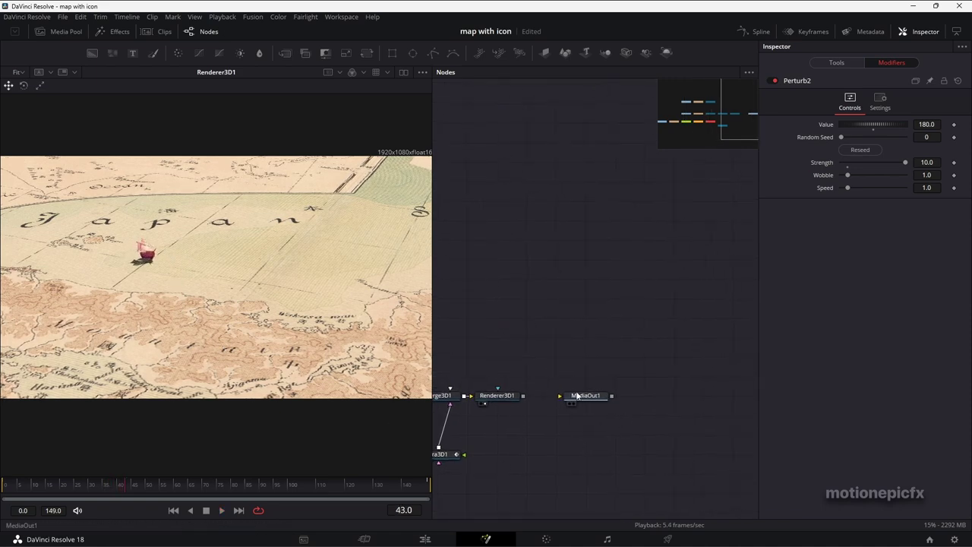
drag(586, 395, 646, 398)
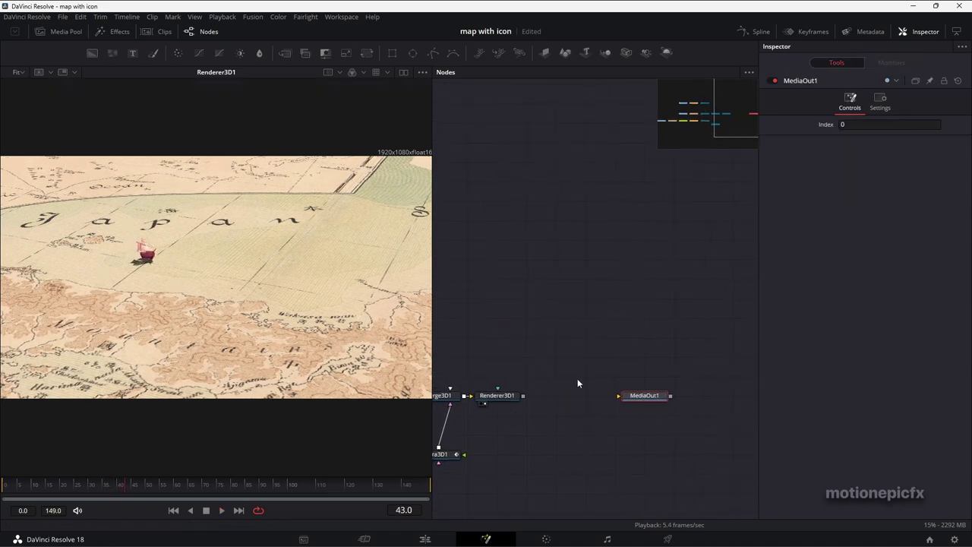
click(498, 397)
key(shift+space)
text(cc)
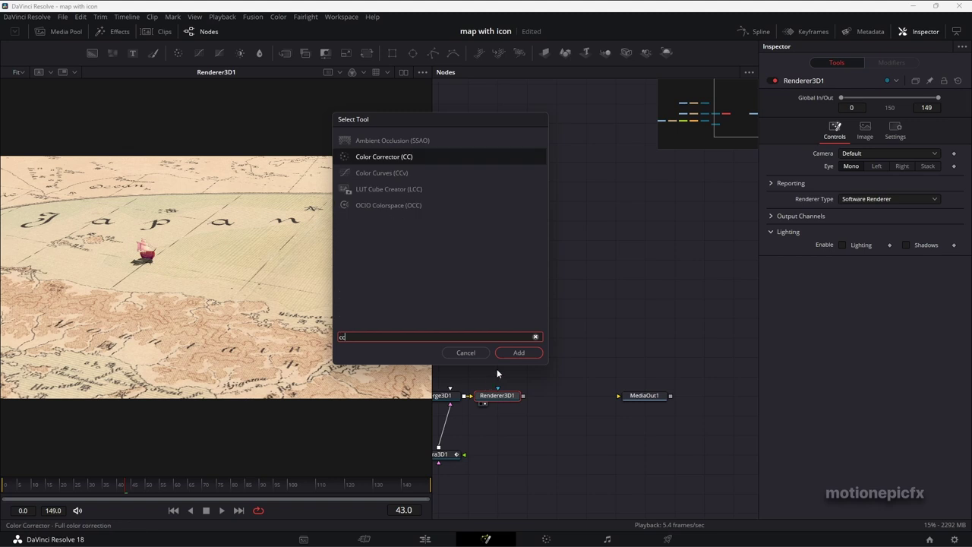
click(521, 353)
key(1)
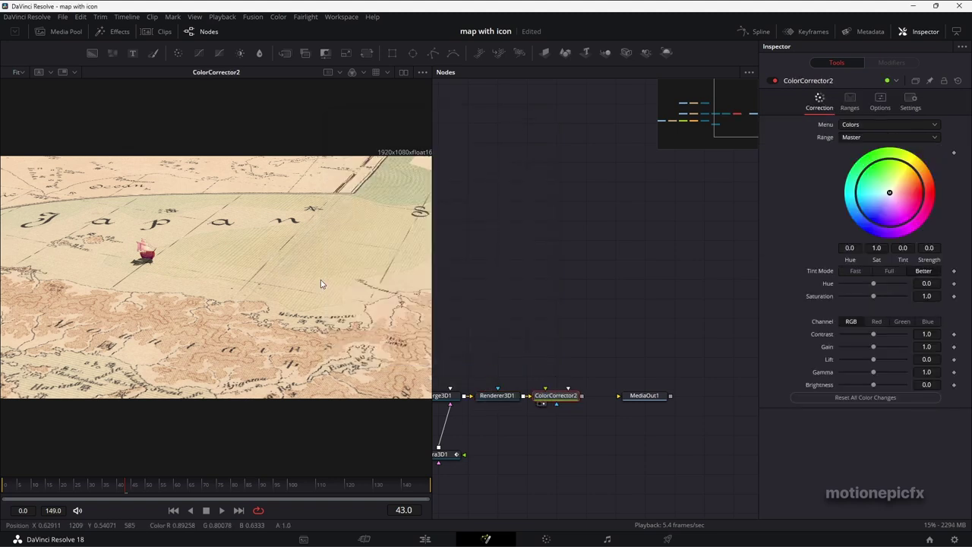
Try a grade with saturation 1.11, contrast 0.92, gain 1.13 and lift -0.33, and delete the Color Corrector
mouse_move(870, 295)
mouse_down()
mouse_move(850, 295)
mouse_move(874, 299)
mouse_up()
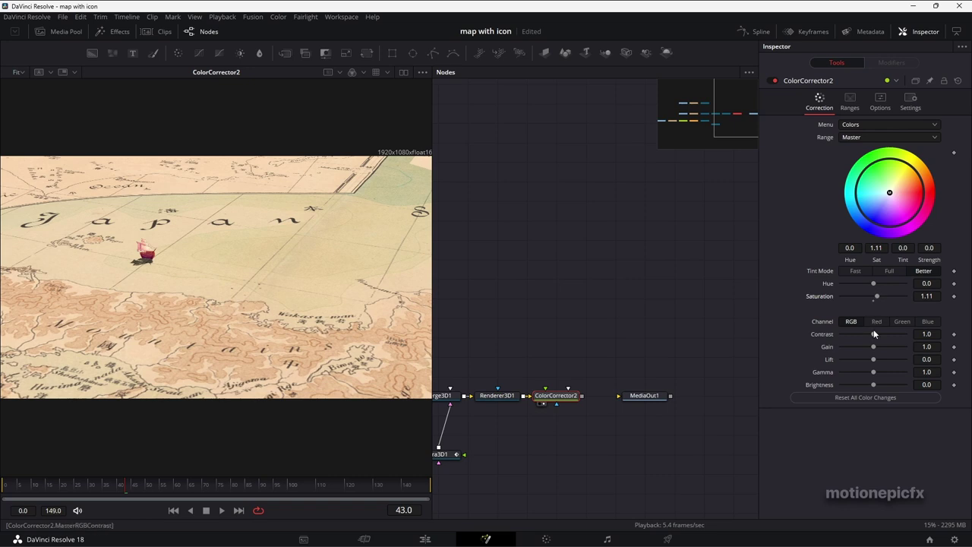
drag(873, 334, 863, 357)
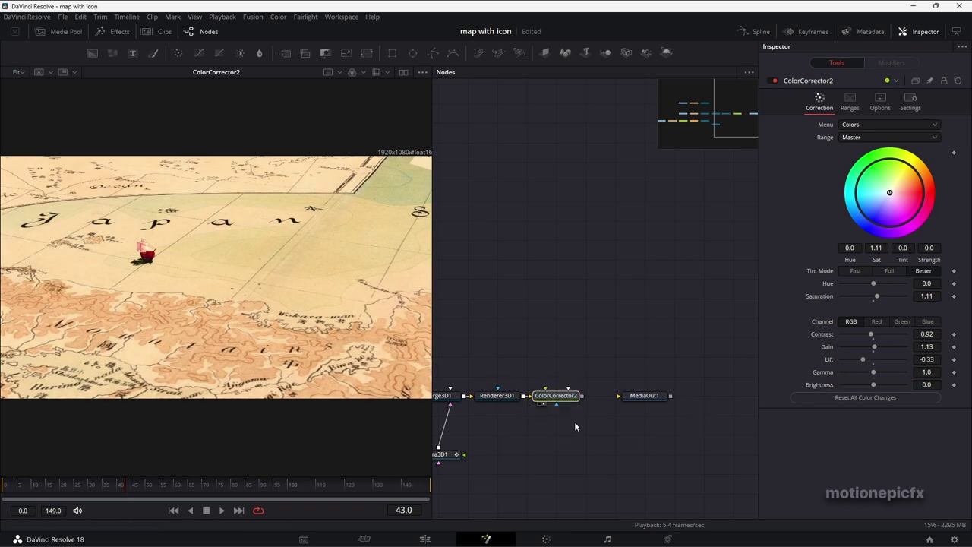
key(Delete)
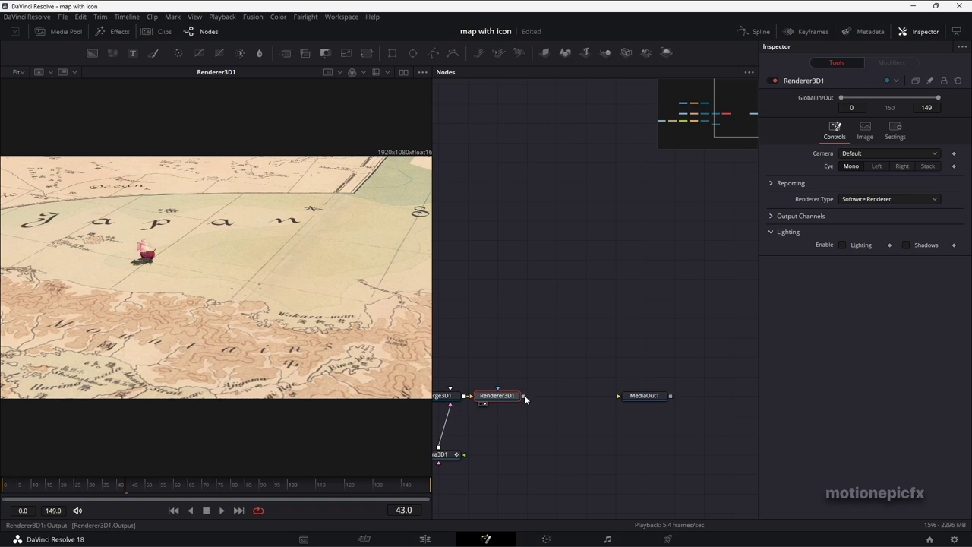
Connect the output of Renderer3D1 to MediaOut1
drag(524, 395, 566, 396)
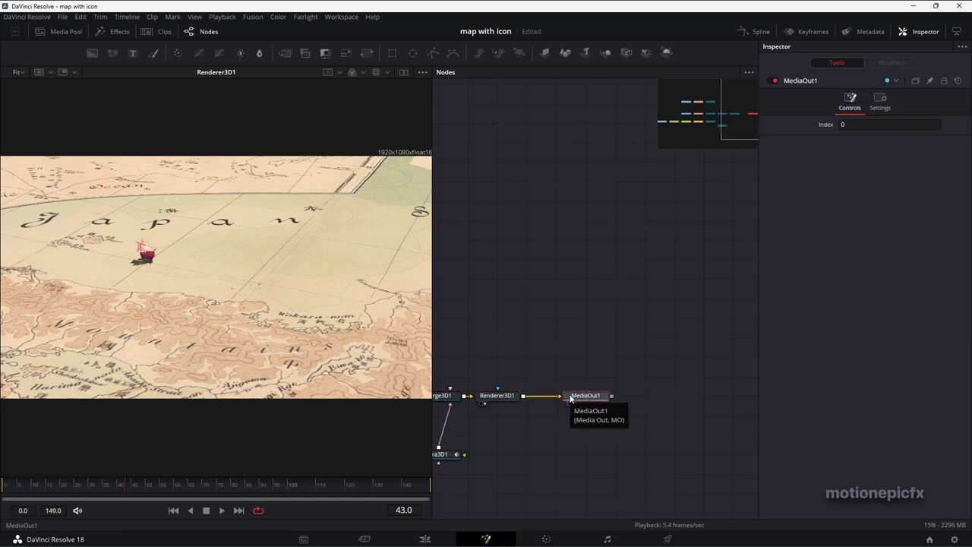